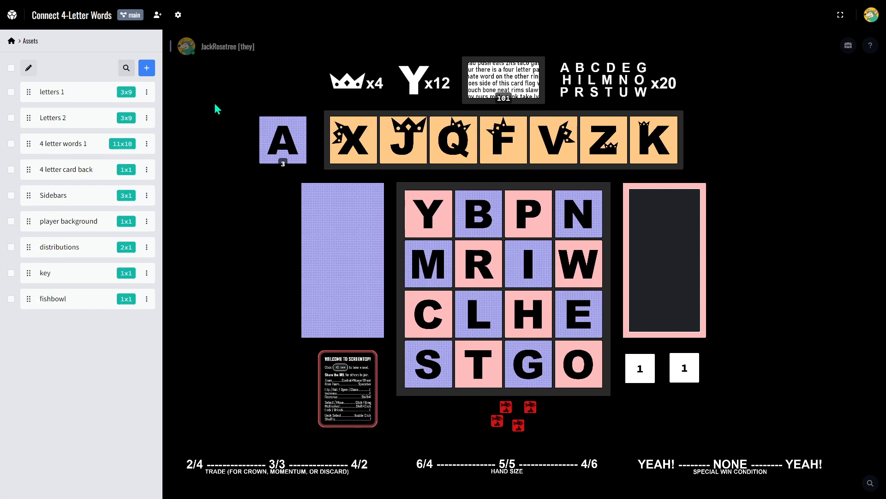
Step: Examine the fishbowl asset, and the letters 1 asset's name, row and column settings
{"action": "left_click", "coordinate": [86, 301]}
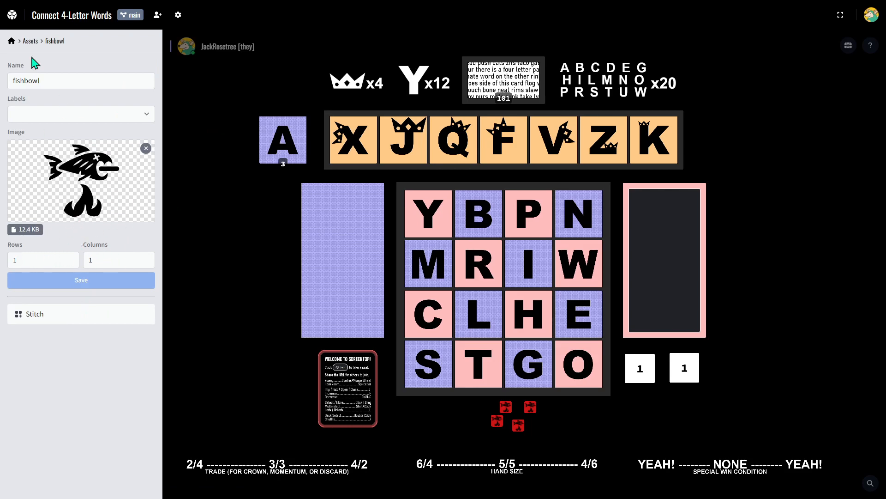
{"action": "left_click", "coordinate": [30, 41]}
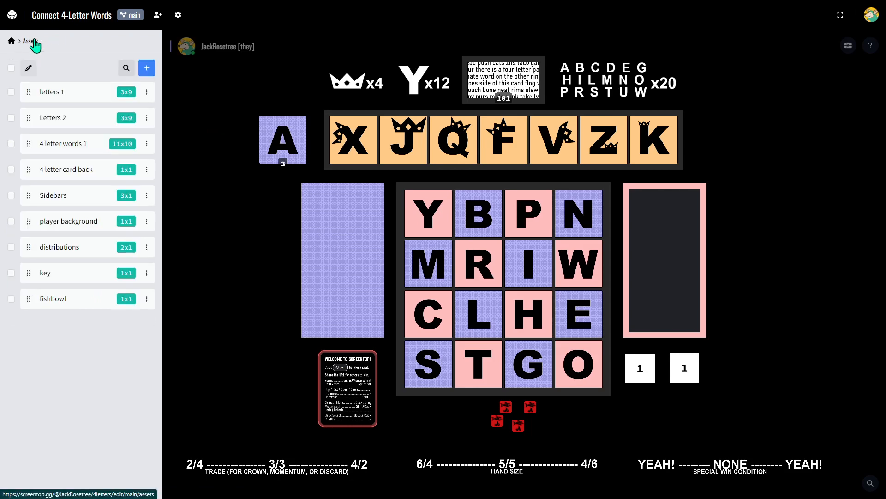
{"action": "left_click", "coordinate": [71, 99]}
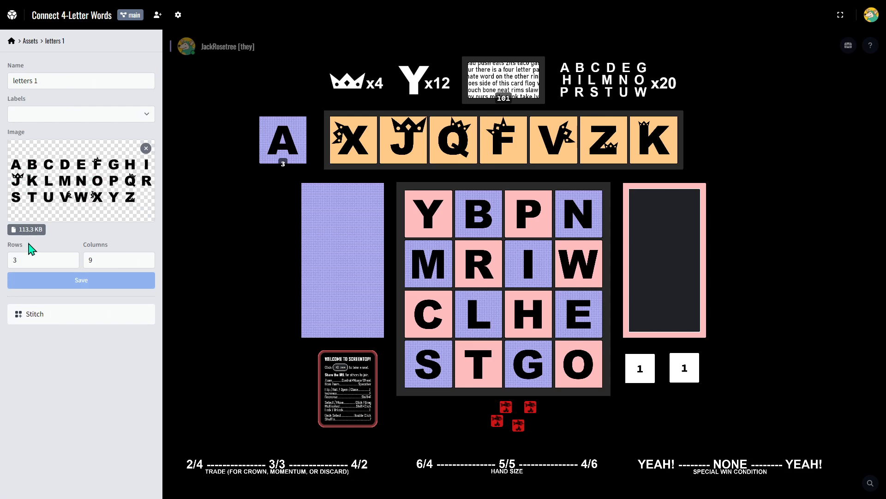
{"action": "left_click_drag", "start_coordinate": [20, 260], "coordinate": [4, 267]}
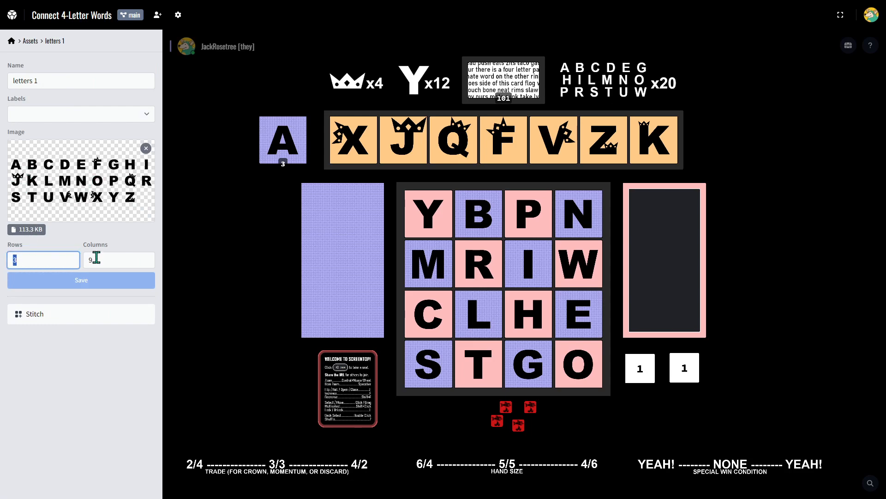
{"action": "left_click_drag", "start_coordinate": [96, 258], "coordinate": [83, 265]}
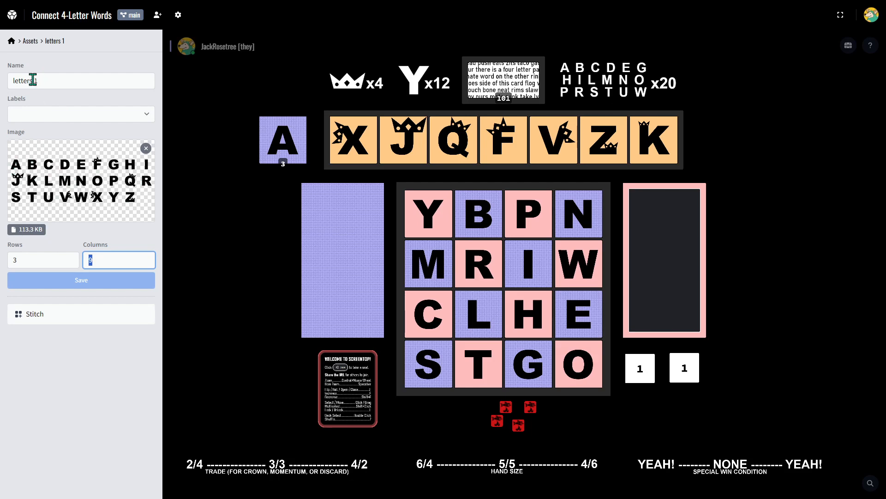
{"action": "left_click_drag", "start_coordinate": [46, 79], "coordinate": [9, 84]}
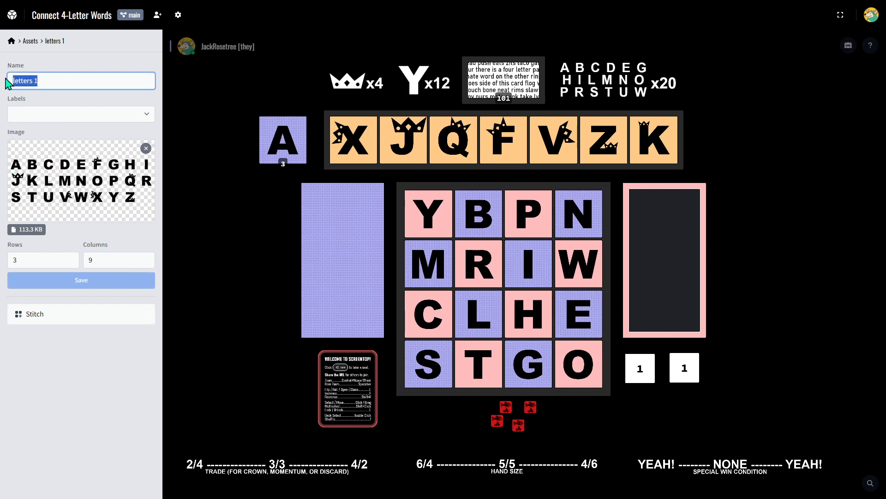
{"action": "left_click", "coordinate": [43, 82]}
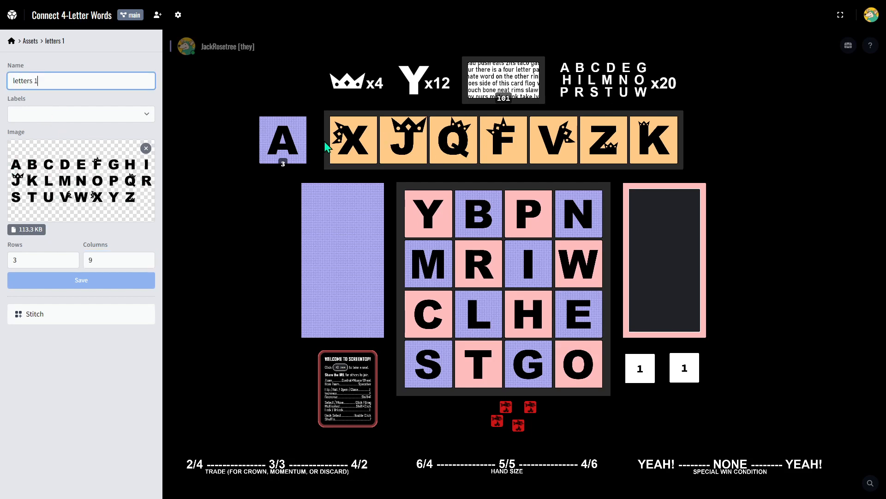
Step: Move the A tile out of the letters deck onto the empty table area below it
{"action": "left_click_drag", "start_coordinate": [275, 148], "coordinate": [274, 220]}
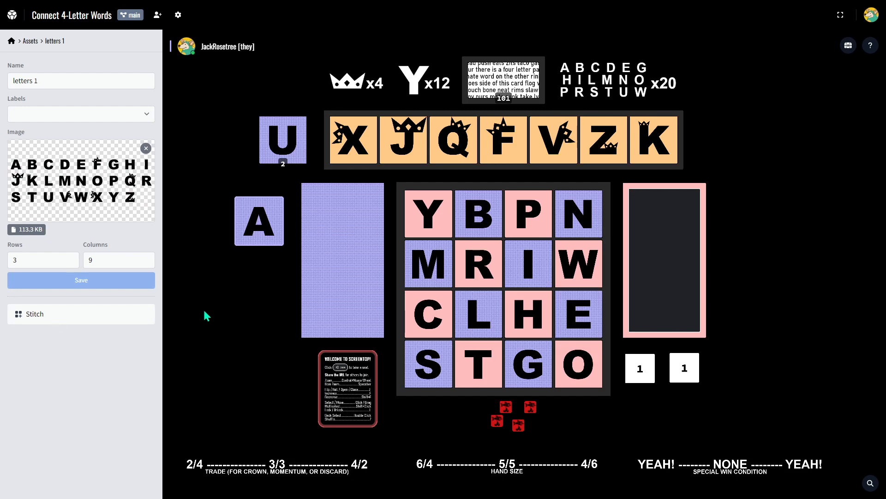
Step: Examine the individual stitched letter images of the letters 1 asset and the file selection for replacing the T image
{"action": "left_click", "coordinate": [54, 315]}
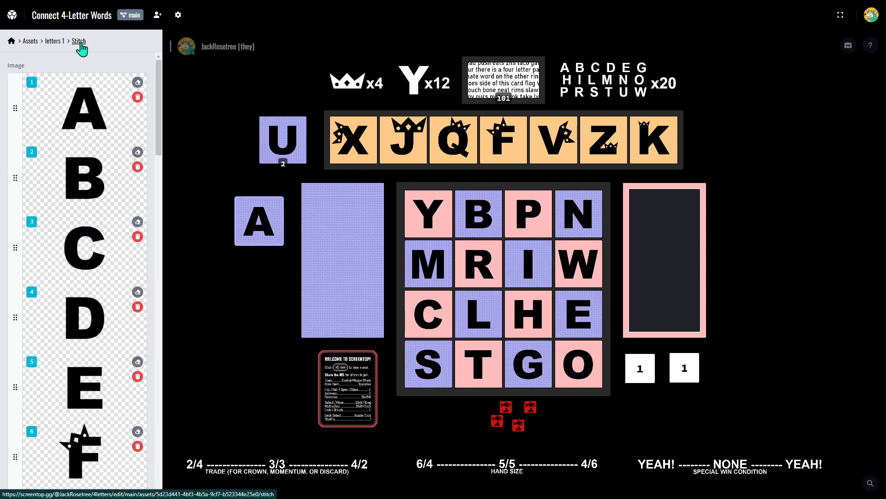
{"action": "scroll", "coordinate": [69, 226], "scroll_direction": "down", "scroll_amount": 15}
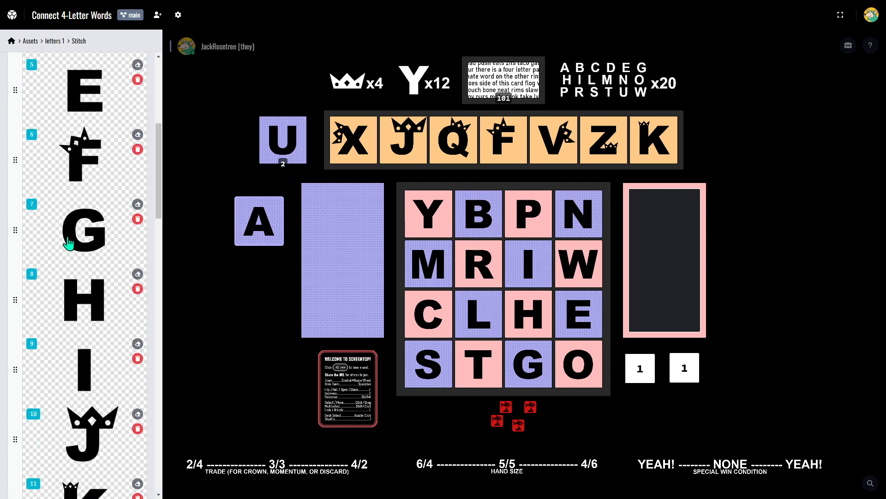
{"action": "scroll", "coordinate": [69, 232], "scroll_direction": "down", "scroll_amount": 8}
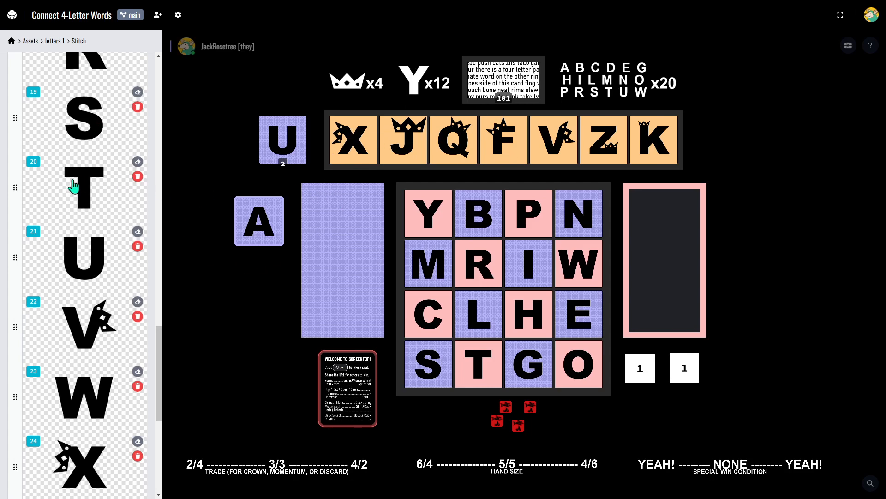
{"action": "left_click", "coordinate": [91, 187]}
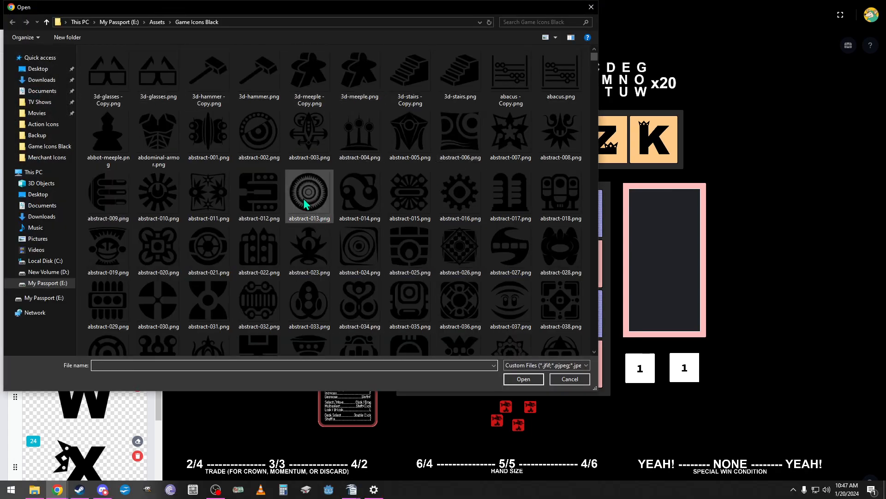
{"action": "left_click", "coordinate": [591, 6]}
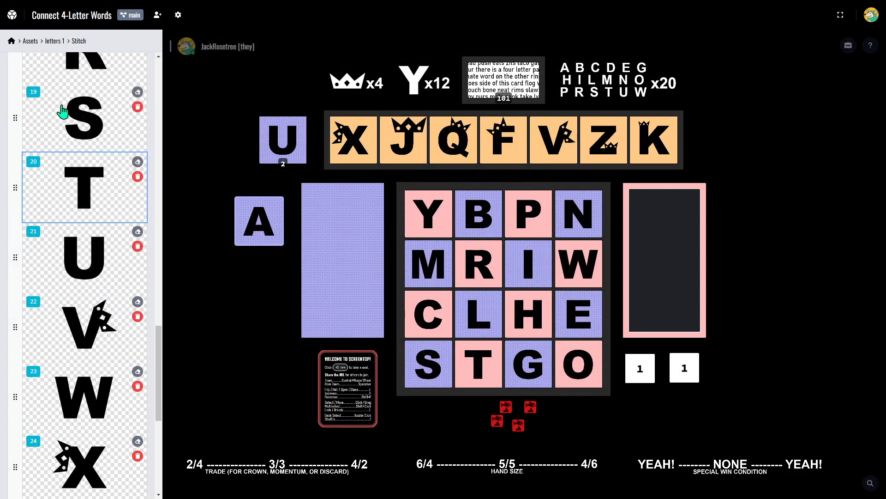
{"action": "left_click", "coordinate": [55, 41]}
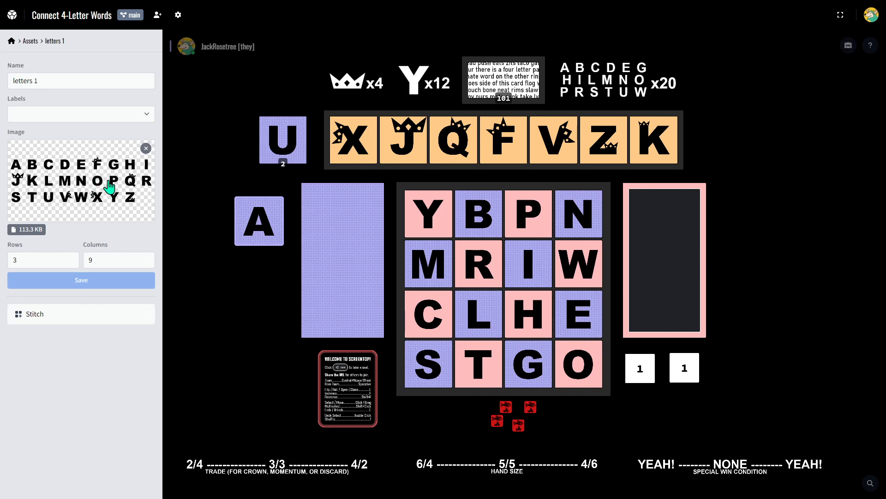
Step: Rename the fish hook component as letter
{"action": "left_click", "coordinate": [31, 45]}
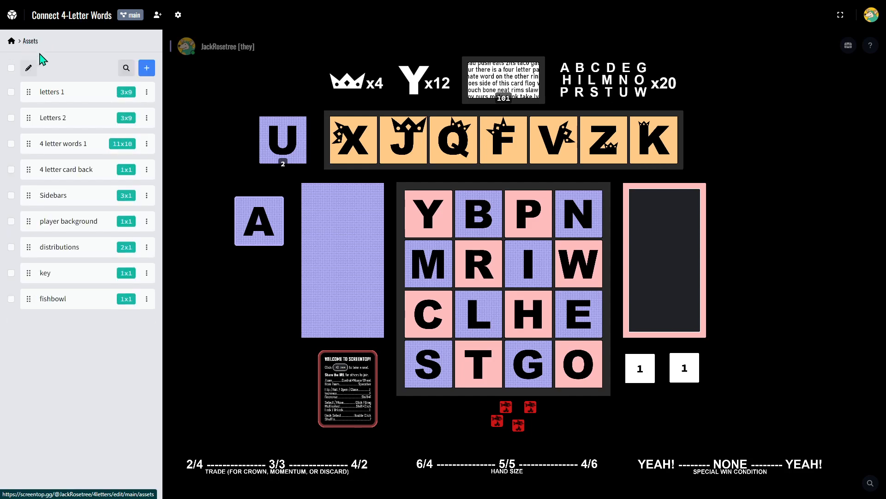
{"action": "left_click", "coordinate": [11, 43]}
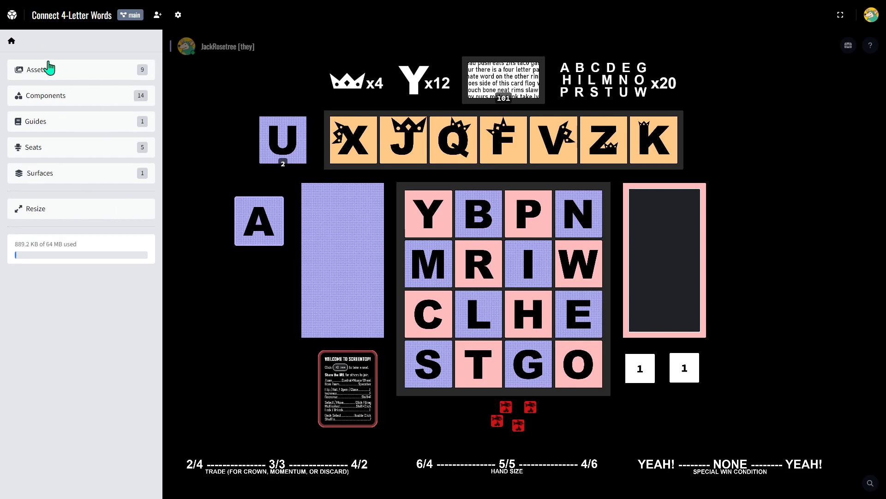
{"action": "left_click", "coordinate": [75, 99]}
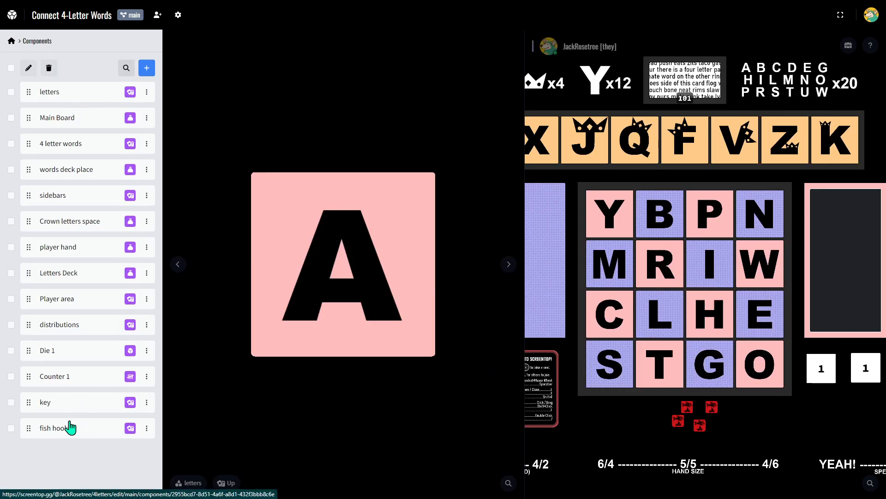
{"action": "left_click", "coordinate": [93, 435]}
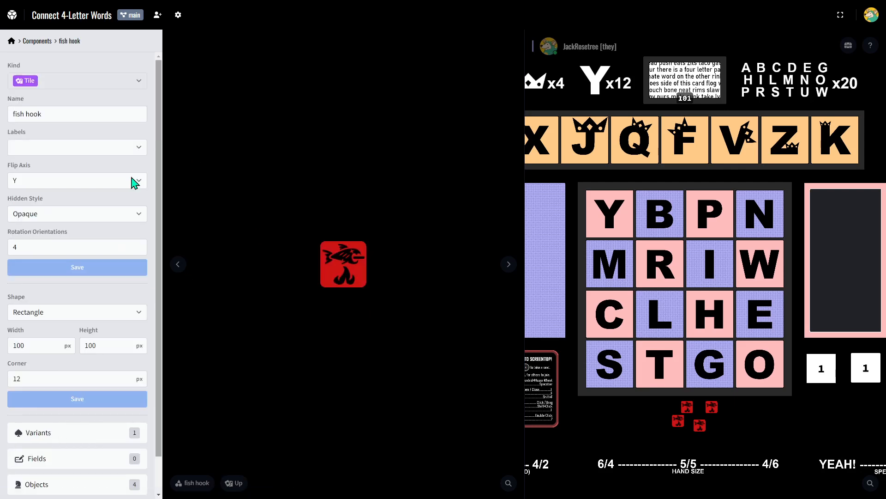
{"action": "left_click_drag", "start_coordinate": [49, 113], "coordinate": [1, 125]}
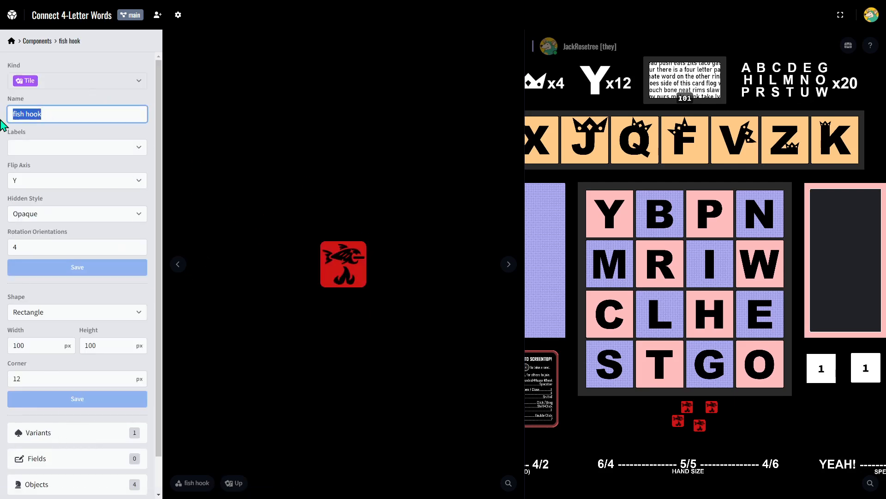
{"action": "type", "text": "letter"}
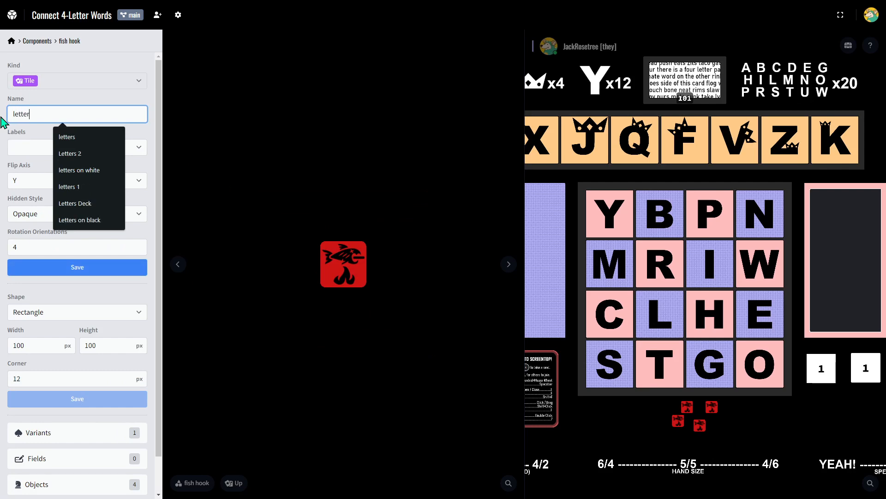
{"action": "key", "text": "Return"}
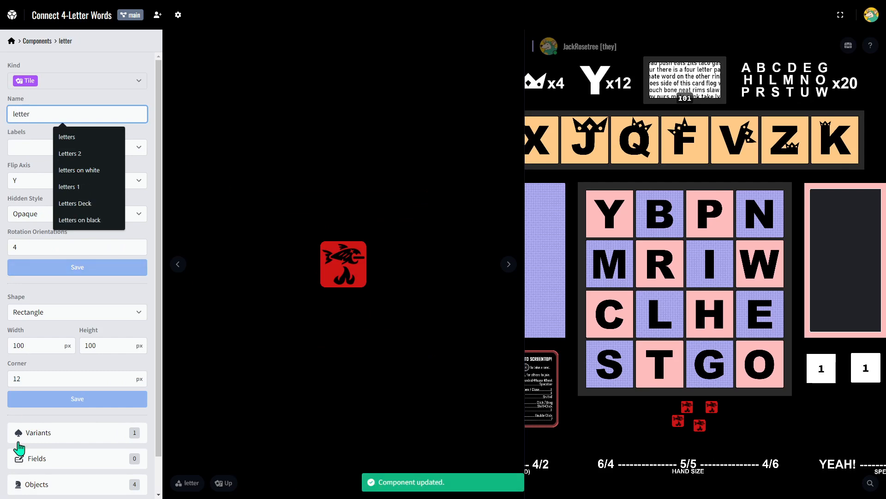
Step: Set the front asset of the letter component's Variant 1 to letters 1
{"action": "left_click", "coordinate": [72, 432]}
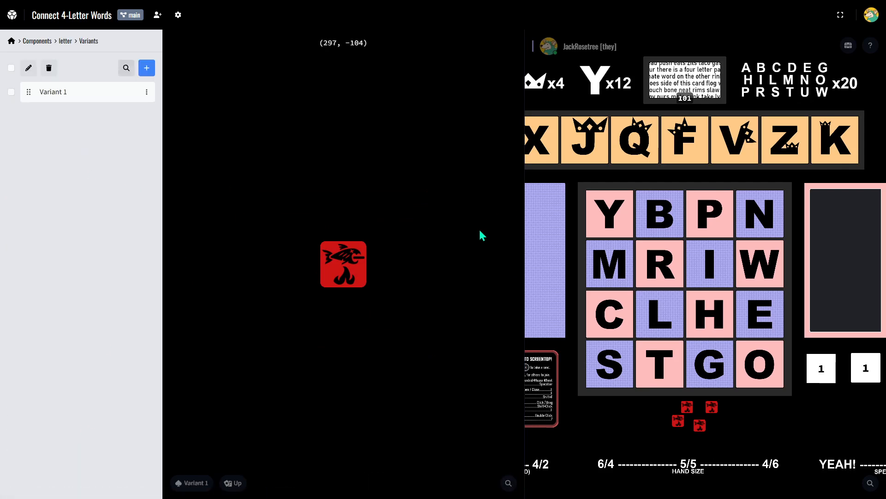
{"action": "scroll", "coordinate": [711, 437], "scroll_direction": "up", "scroll_amount": 5}
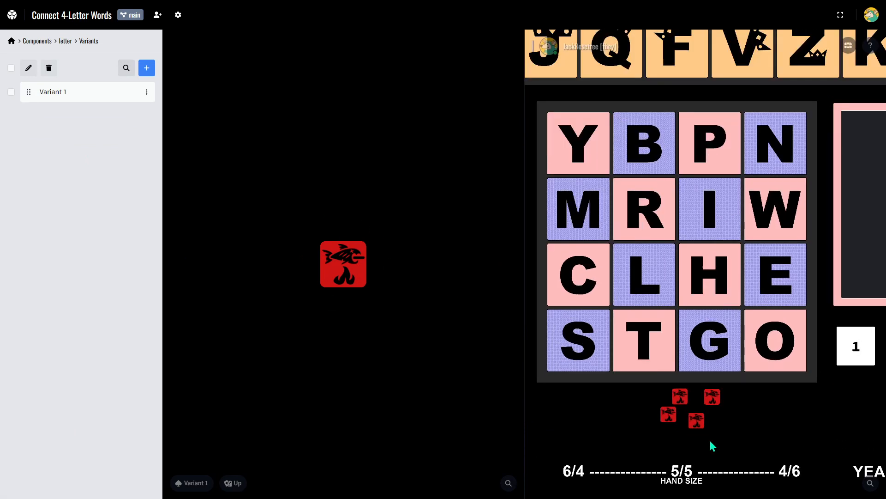
{"action": "left_click", "coordinate": [84, 94]}
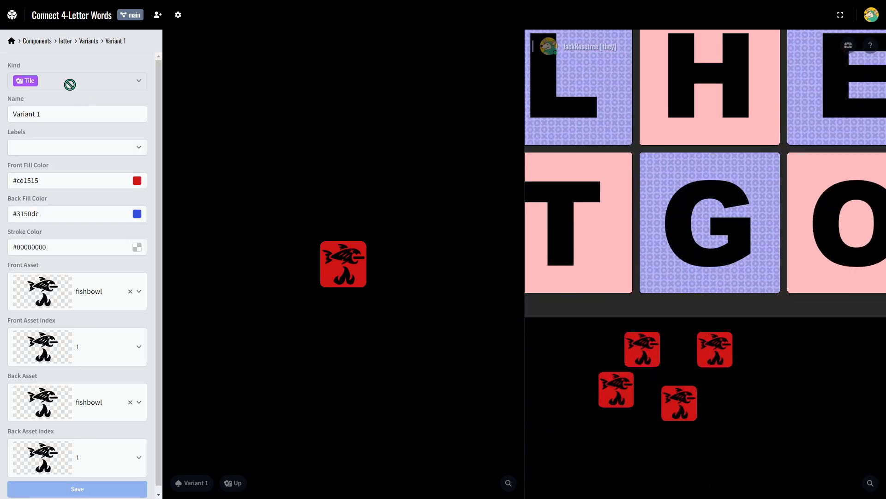
{"action": "left_click", "coordinate": [75, 291]}
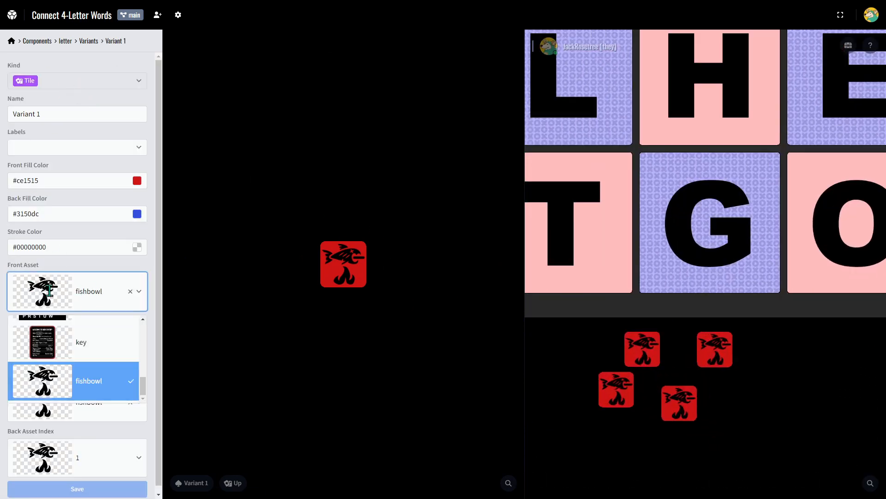
{"action": "scroll", "coordinate": [88, 361], "scroll_direction": "up", "scroll_amount": 5}
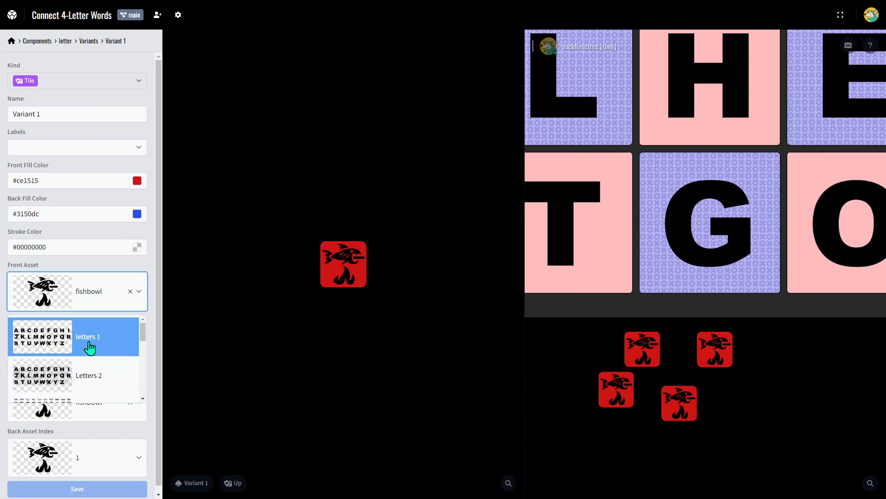
{"action": "left_click", "coordinate": [90, 352]}
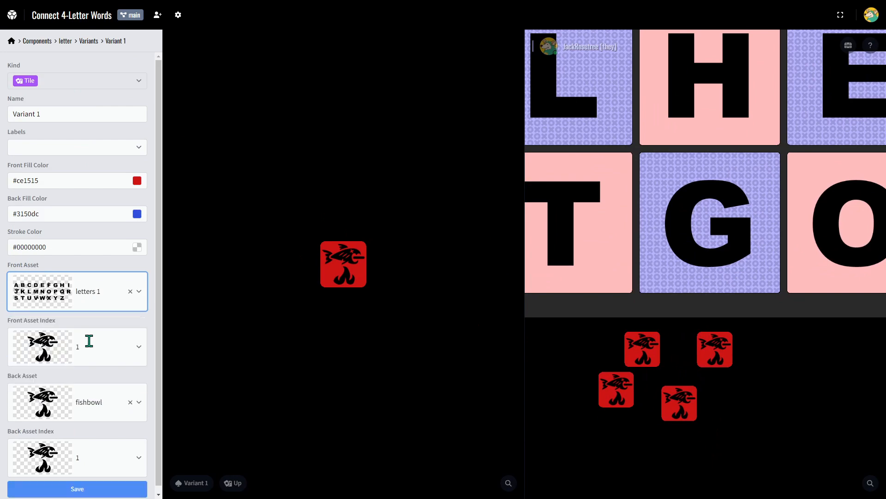
Step: Set the back asset of Variant 1 to letters 1 and save the variant
{"action": "left_click", "coordinate": [91, 399]}
{"action": "scroll", "coordinate": [84, 346], "scroll_direction": "up", "scroll_amount": 5}
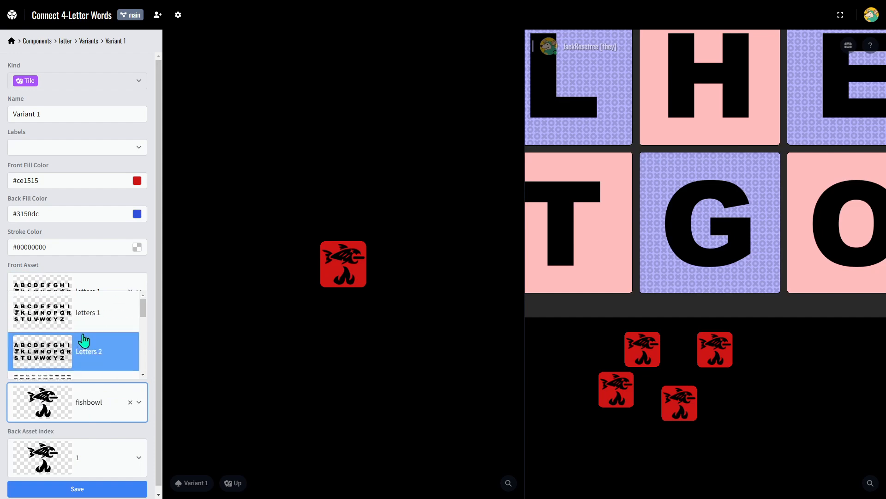
{"action": "left_click", "coordinate": [91, 311]}
{"action": "scroll", "coordinate": [95, 268], "scroll_direction": "down", "scroll_amount": 1}
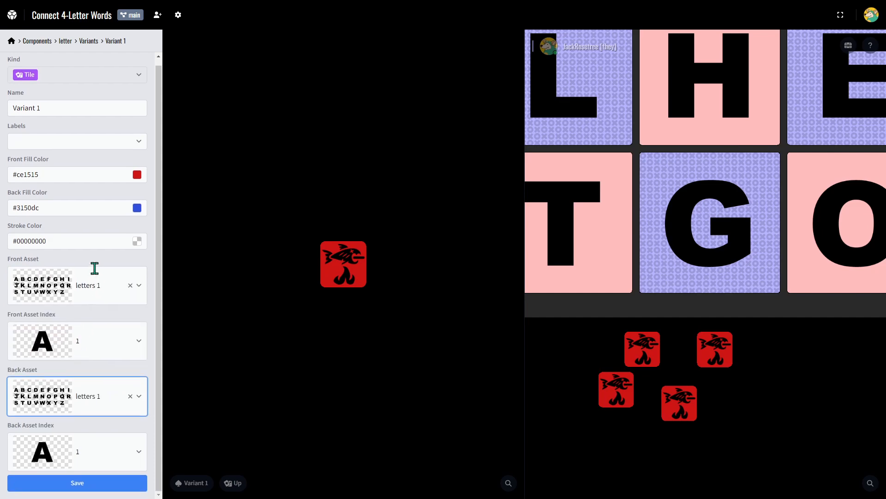
{"action": "left_click", "coordinate": [82, 342]}
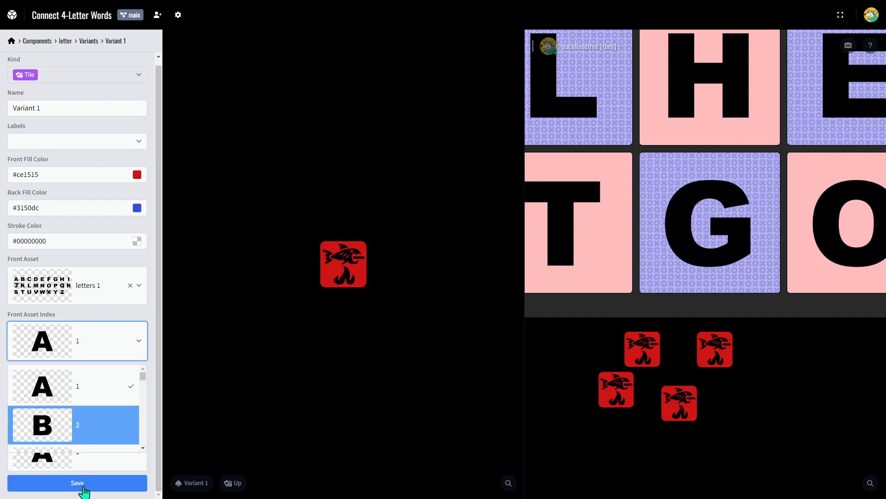
{"action": "left_click", "coordinate": [79, 484]}
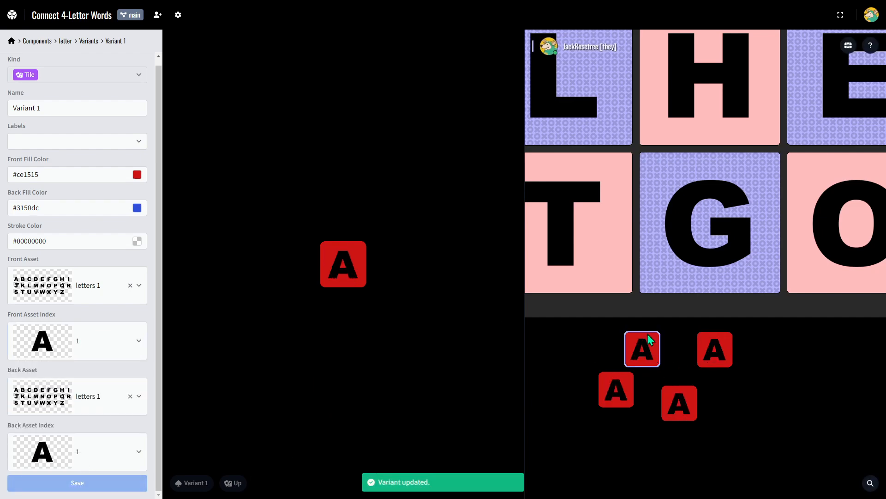
Step: Flip one of the small A tiles below the main board back and forth to compare its two sides
{"action": "left_click", "coordinate": [644, 357]}
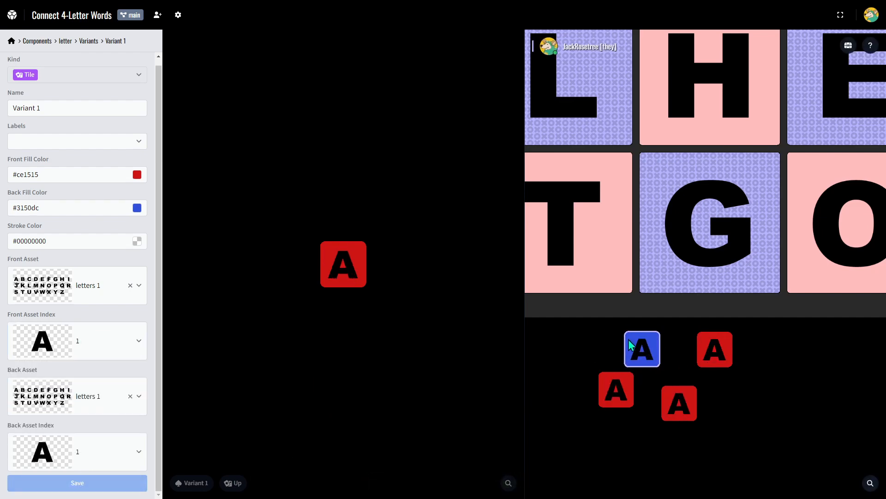
{"action": "left_click", "coordinate": [646, 347]}
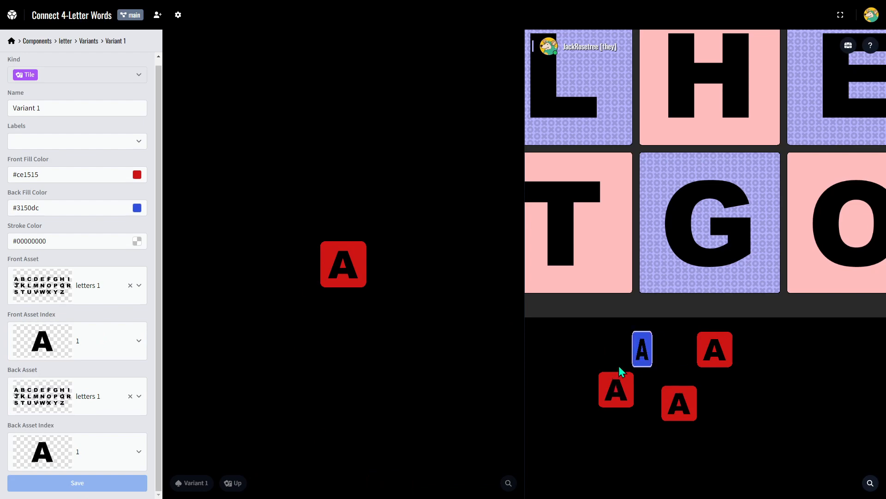
{"action": "left_click", "coordinate": [625, 364]}
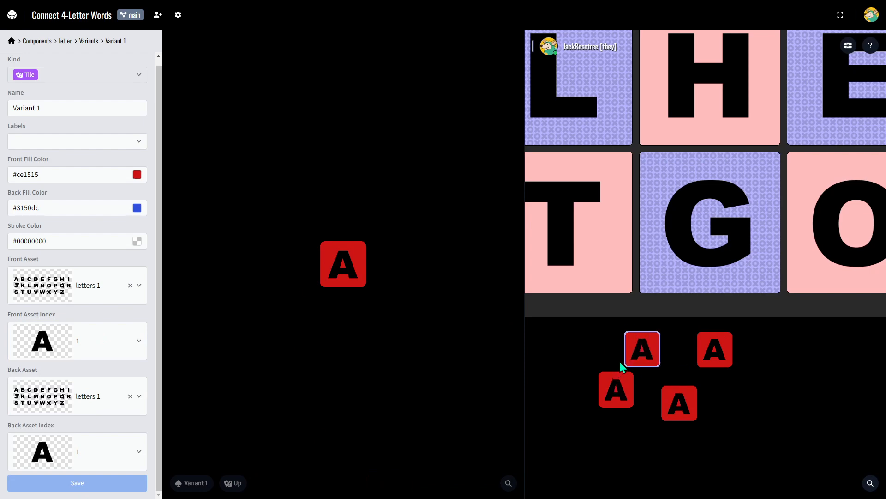
Step: Set Variant 1's back fill color to amber yellow #f0b91f and save the variant
{"action": "left_click", "coordinate": [79, 208]}
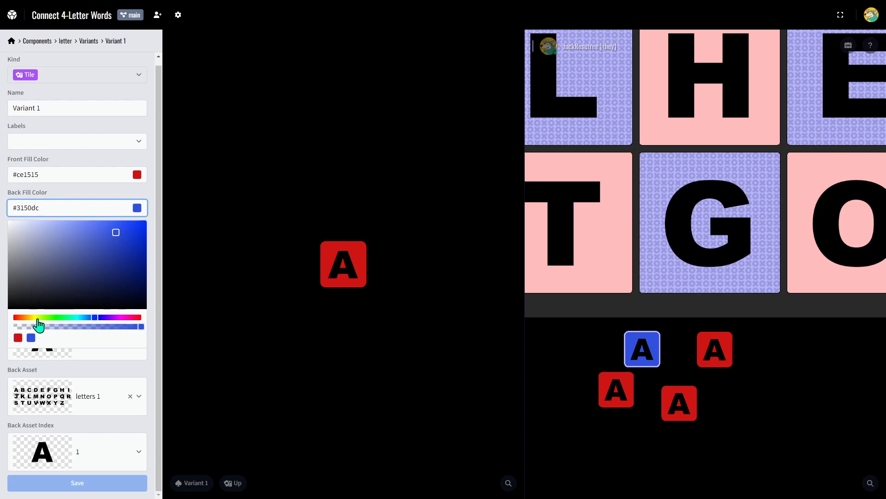
{"action": "left_click", "coordinate": [38, 319]}
{"action": "left_click", "coordinate": [129, 225]}
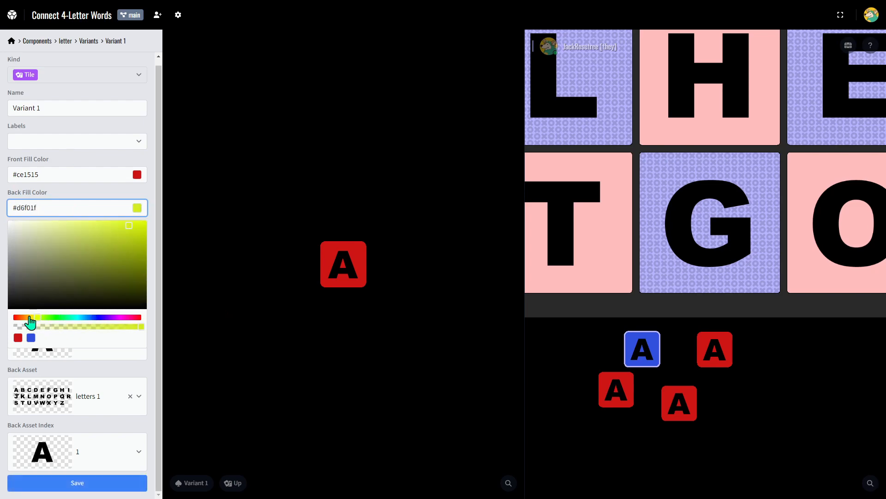
{"action": "left_click", "coordinate": [29, 318]}
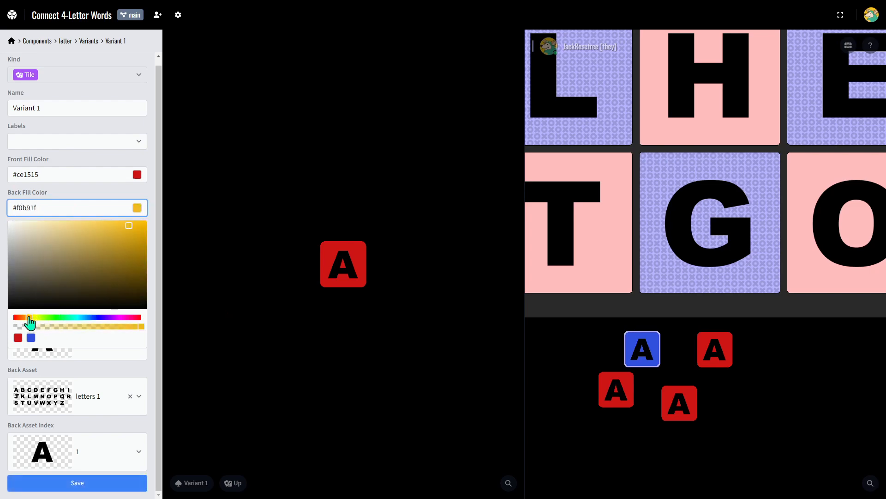
{"action": "left_click", "coordinate": [77, 483]}
Step: Set Variant 1's front fill color to magenta #ce15b1 and save the variant
{"action": "left_click", "coordinate": [61, 172]}
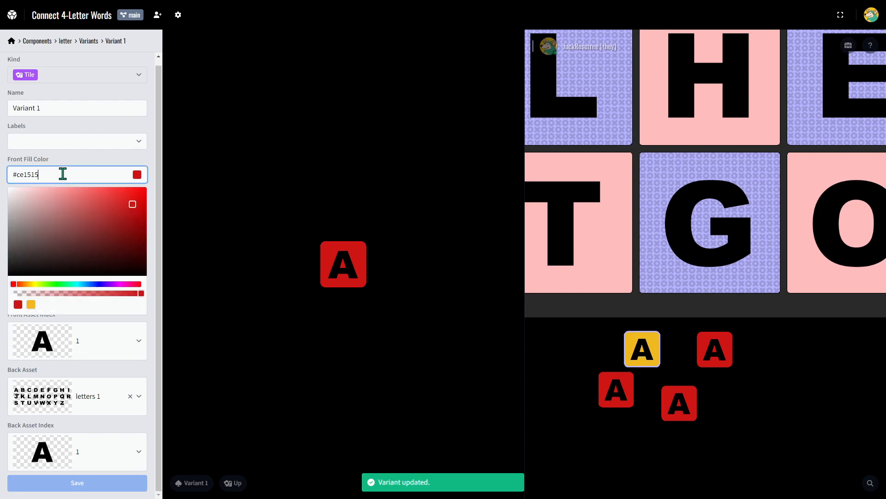
{"action": "left_click", "coordinate": [123, 283]}
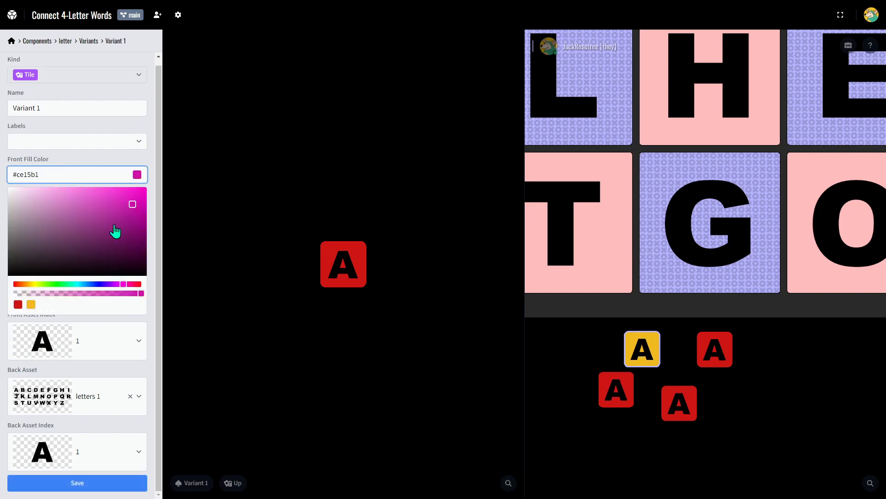
{"action": "left_click", "coordinate": [95, 483]}
Step: Flip the three magenta A tiles below the main board over to their yellow backs
{"action": "left_click", "coordinate": [699, 347]}
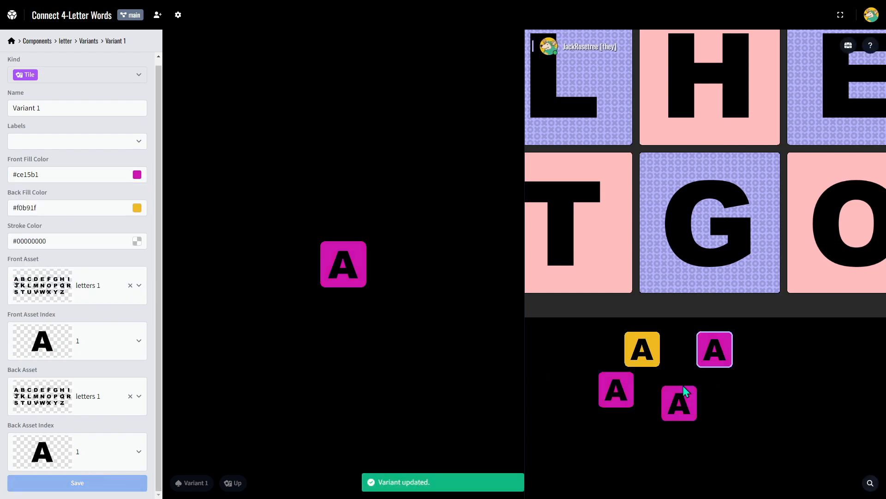
{"action": "left_click", "coordinate": [690, 407]}
{"action": "left_click", "coordinate": [618, 390]}
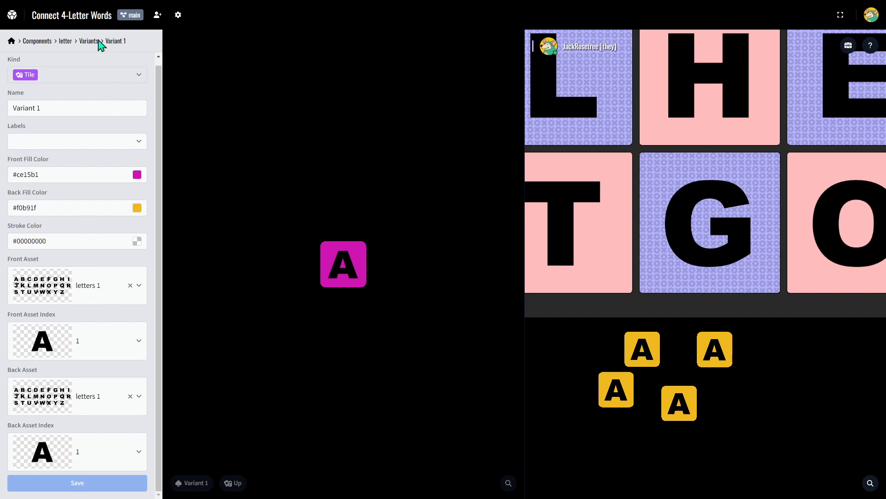
Step: Add a blank second variant to the letter component and open it
{"action": "left_click", "coordinate": [83, 42]}
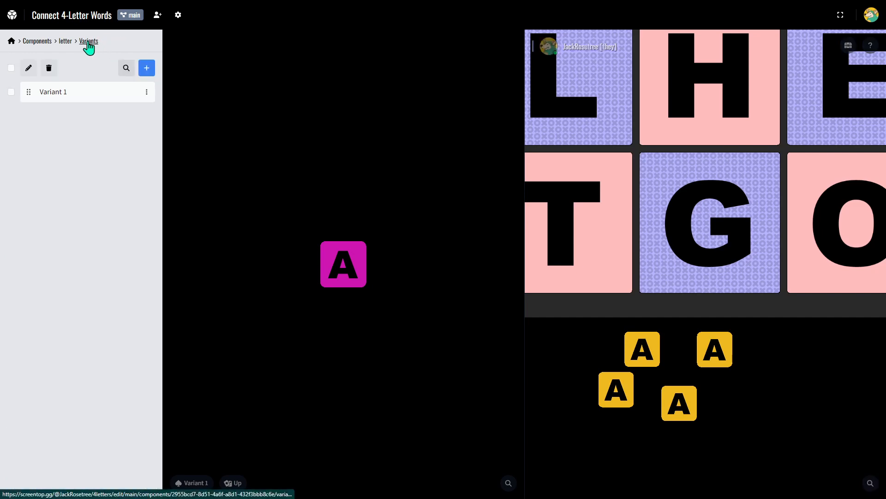
{"action": "left_click", "coordinate": [146, 68]}
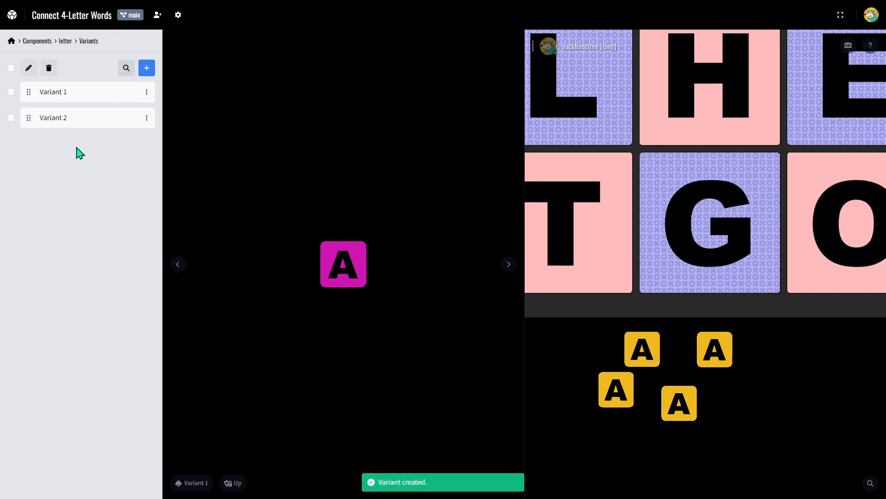
{"action": "left_click", "coordinate": [61, 119]}
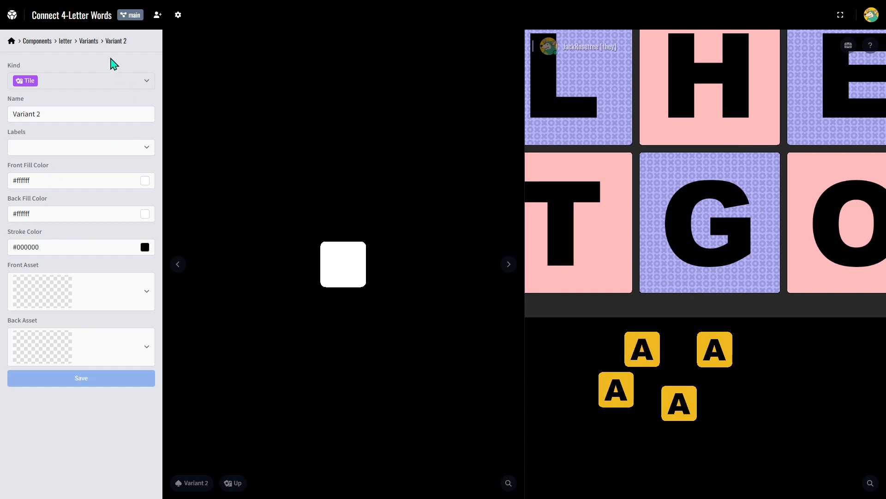
Step: Delete the blank Variant 2 from the letter component's variants
{"action": "left_click", "coordinate": [88, 41]}
{"action": "left_click", "coordinate": [146, 118]}
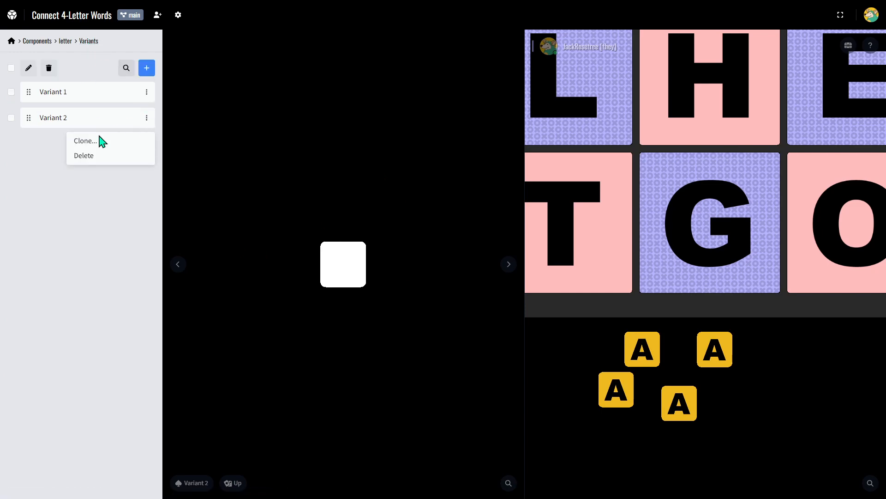
{"action": "left_click", "coordinate": [97, 156]}
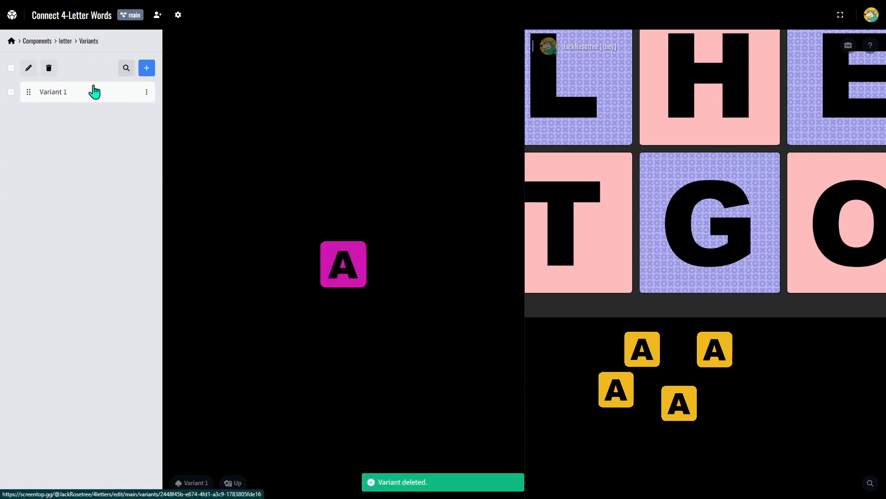
Step: Clone Variant 1 of the letter component with a count of 25
{"action": "left_click", "coordinate": [147, 92]}
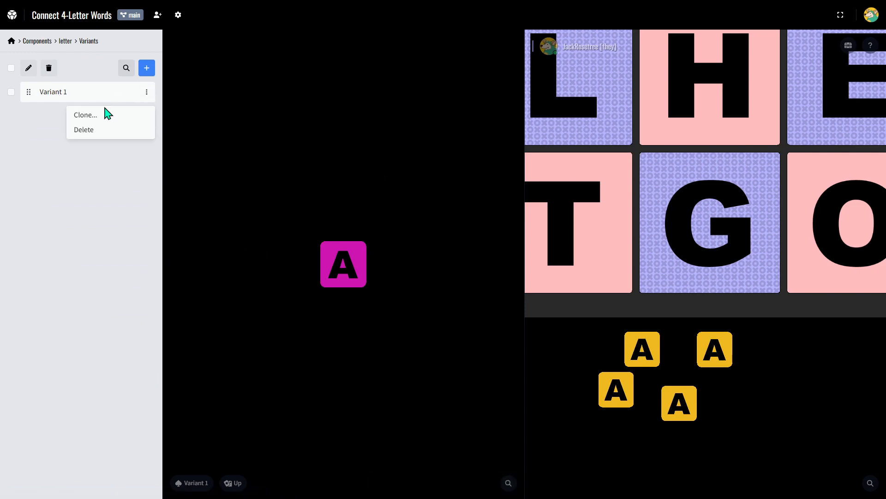
{"action": "left_click", "coordinate": [104, 114]}
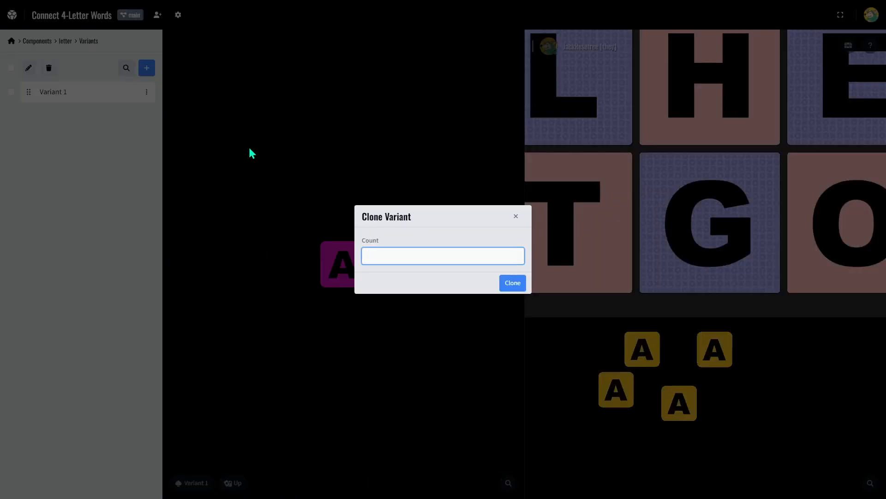
{"action": "type", "text": "25"}
{"action": "key", "text": "Return"}
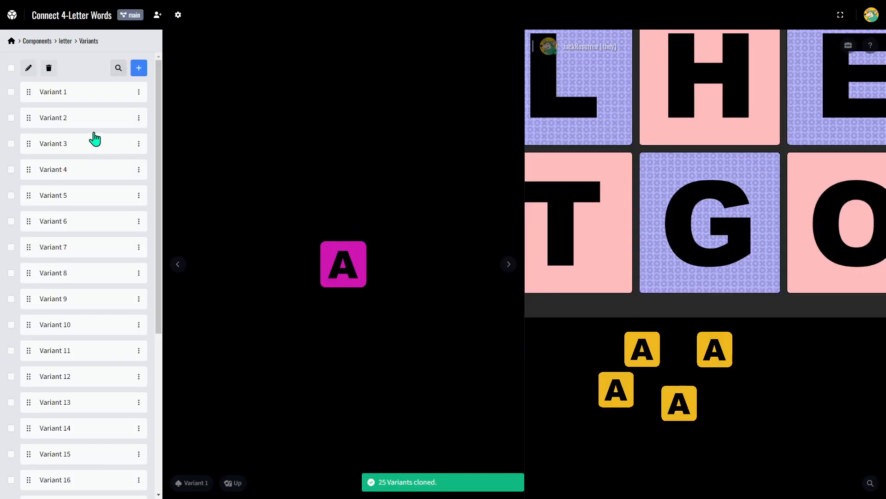
Step: Look through the cloned variants and step through their previews to compare the letter each one shows
{"action": "scroll", "coordinate": [47, 132], "scroll_direction": "down", "scroll_amount": 5}
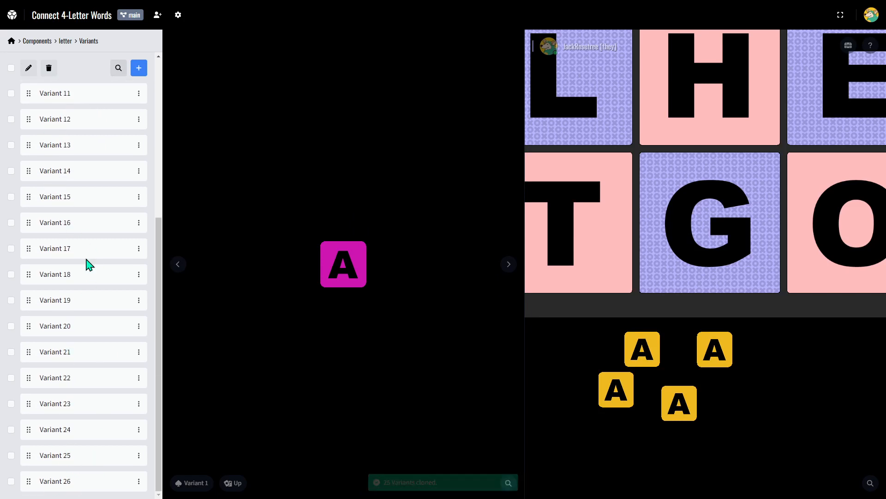
{"action": "left_click", "coordinate": [509, 266]}
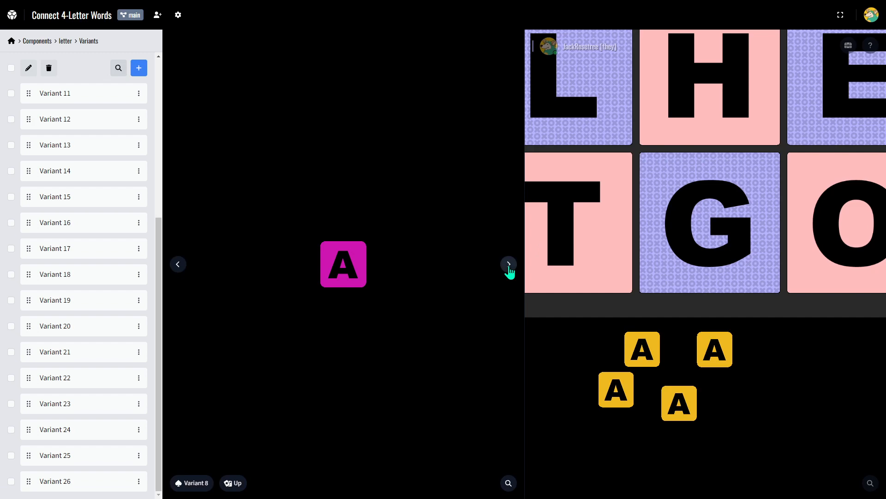
{"action": "left_click", "coordinate": [509, 264]}
{"action": "left_click", "coordinate": [509, 264]}
{"action": "left_click", "coordinate": [509, 264]}
{"action": "left_click", "coordinate": [509, 266]}
{"action": "left_click", "coordinate": [509, 266]}
{"action": "left_click", "coordinate": [509, 266]}
{"action": "left_click", "coordinate": [510, 266]}
Step: Set both the front and back asset index of Variant 2 to 2, the letter B, and save the variant
{"action": "scroll", "coordinate": [100, 266], "scroll_direction": "up", "scroll_amount": 5}
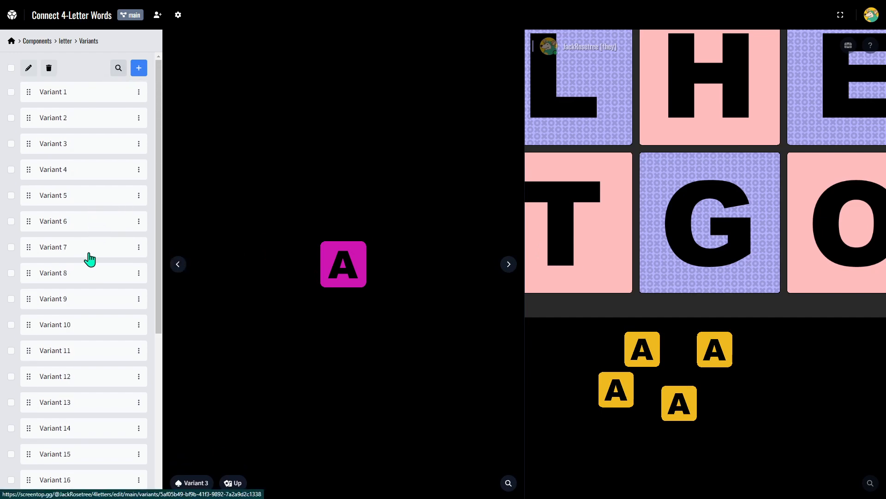
{"action": "left_click", "coordinate": [82, 119]}
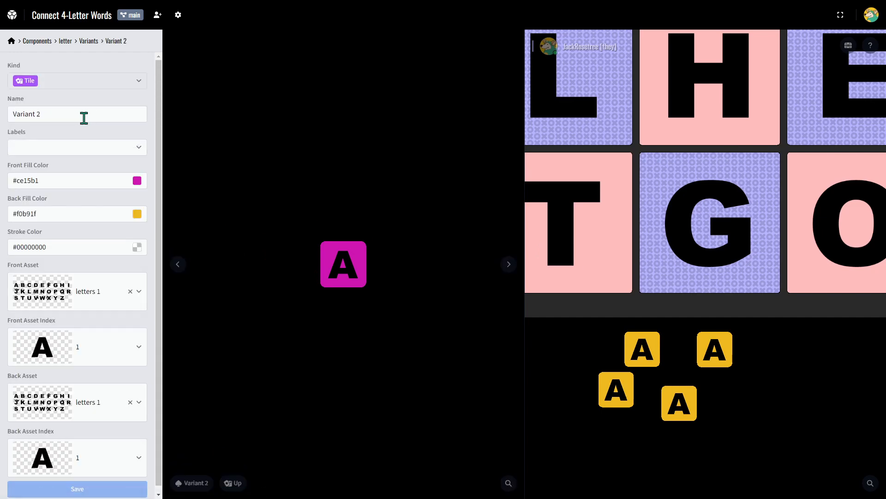
{"action": "left_click", "coordinate": [82, 346]}
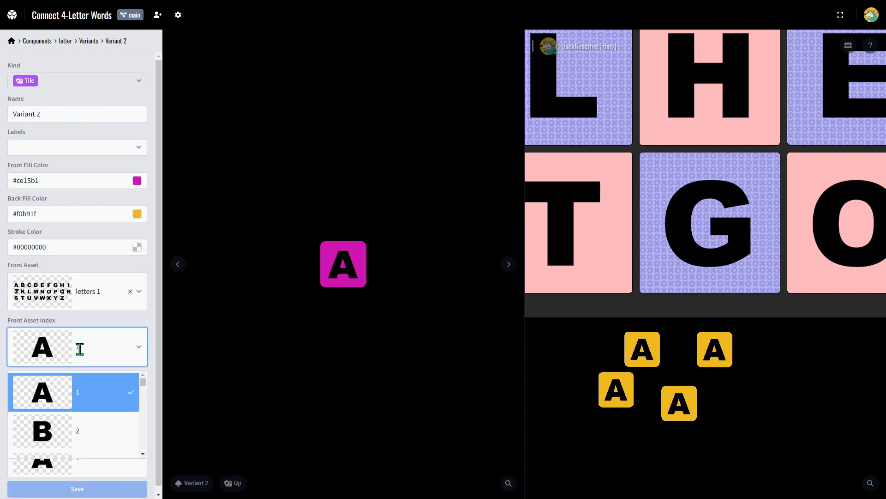
{"action": "left_click", "coordinate": [79, 425]}
{"action": "left_click", "coordinate": [86, 450]}
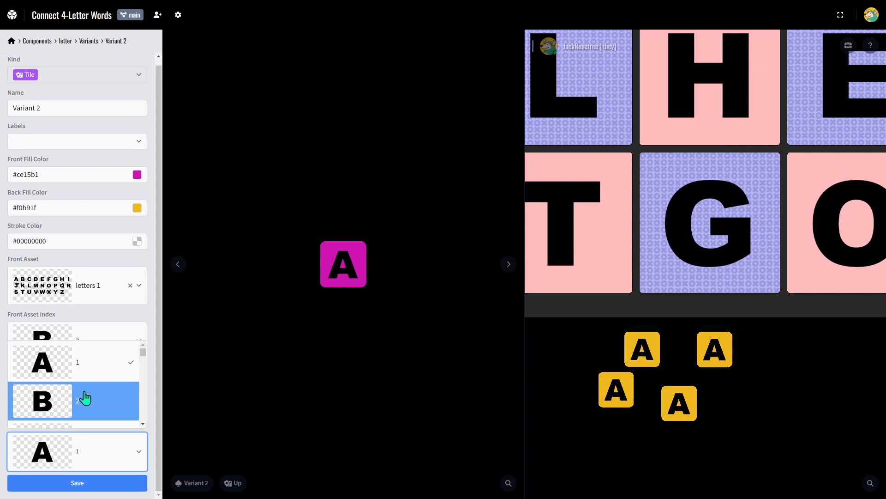
{"action": "left_click", "coordinate": [85, 396]}
{"action": "left_click", "coordinate": [89, 488]}
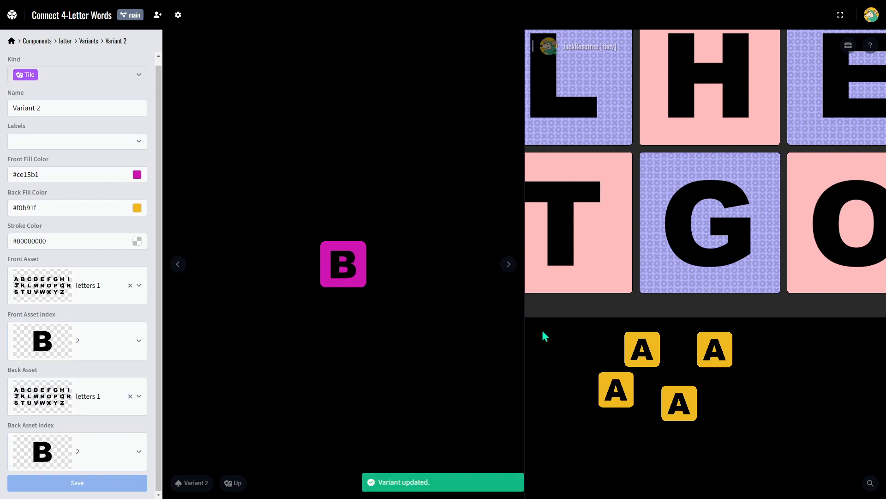
Step: Step through the previews of the neighbouring variants and bring up Variant 3 to check its letter
{"action": "left_click", "coordinate": [177, 264]}
{"action": "left_click", "coordinate": [510, 265]}
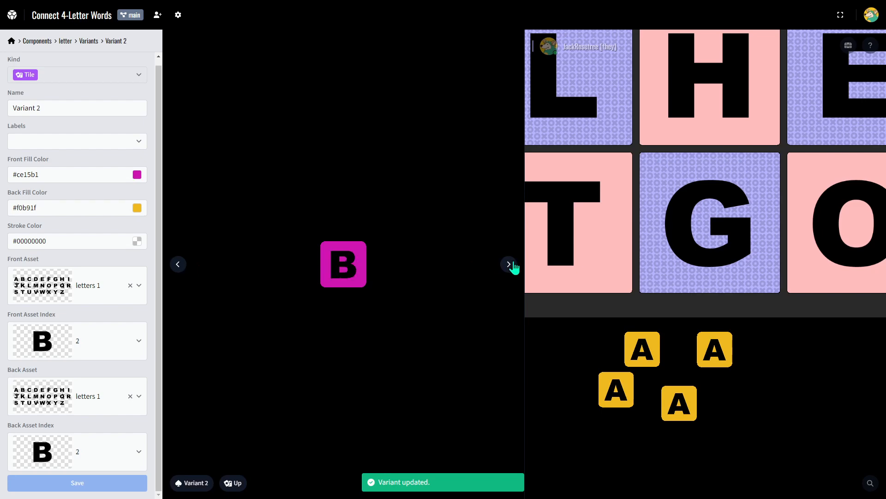
{"action": "left_click", "coordinate": [510, 266]}
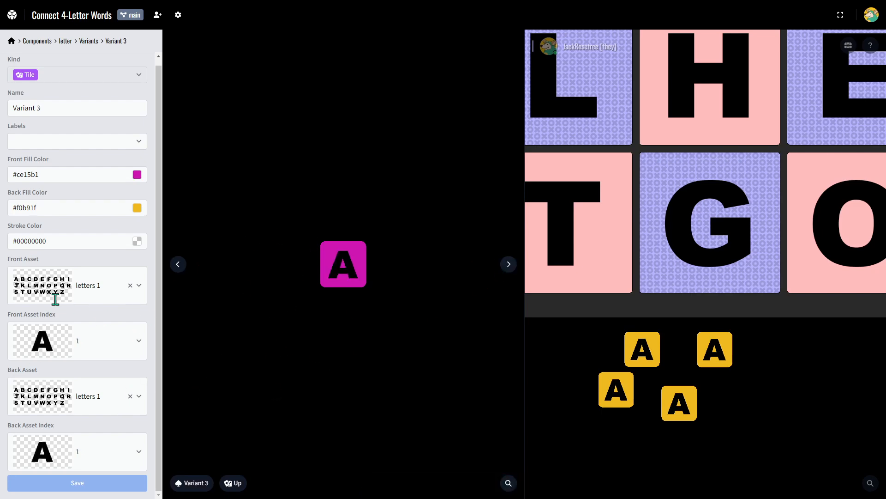
Step: Select all of the letter component's variants and open them for bulk editing
{"action": "left_click", "coordinate": [89, 41]}
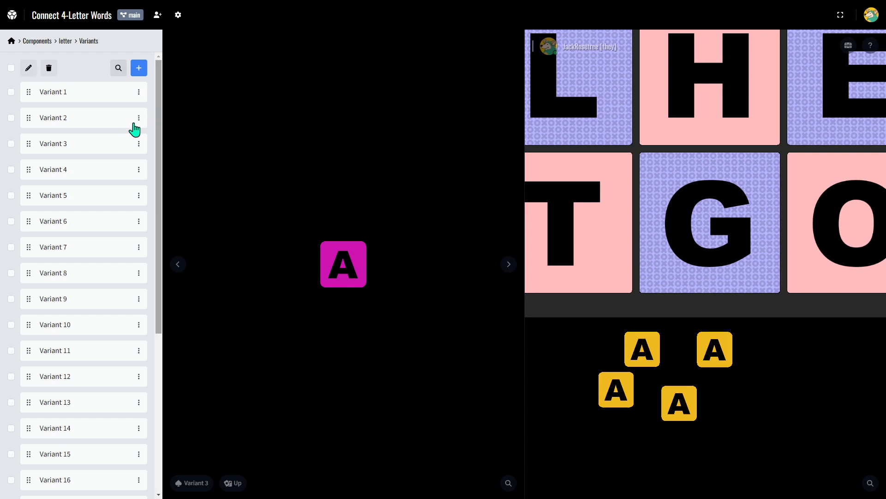
{"action": "left_click", "coordinate": [11, 68]}
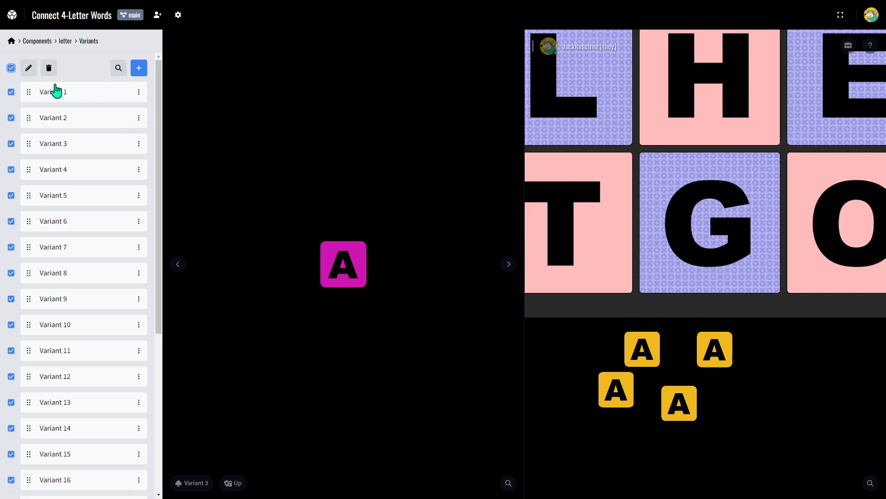
{"action": "left_click", "coordinate": [29, 69]}
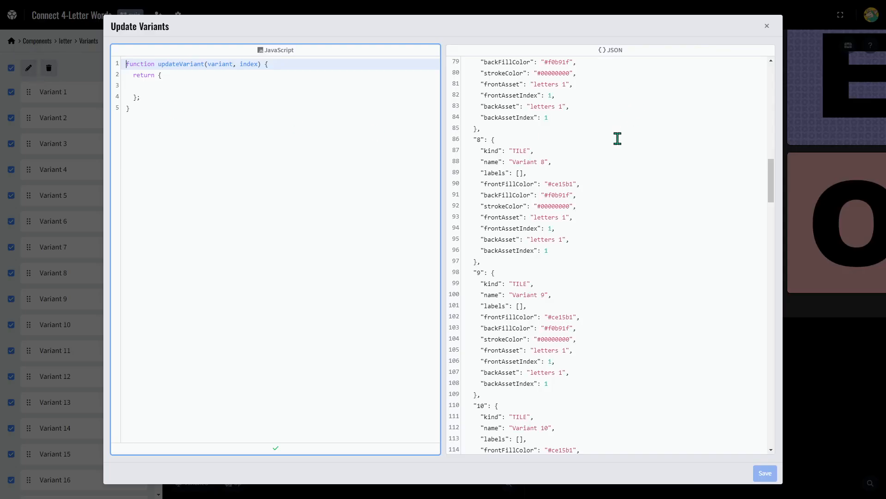
Step: Examine the JSON entries of Variants 1 and 2, comparing their name, stroke color, front asset and front asset index properties
{"action": "scroll", "coordinate": [618, 139], "scroll_direction": "up", "scroll_amount": 15}
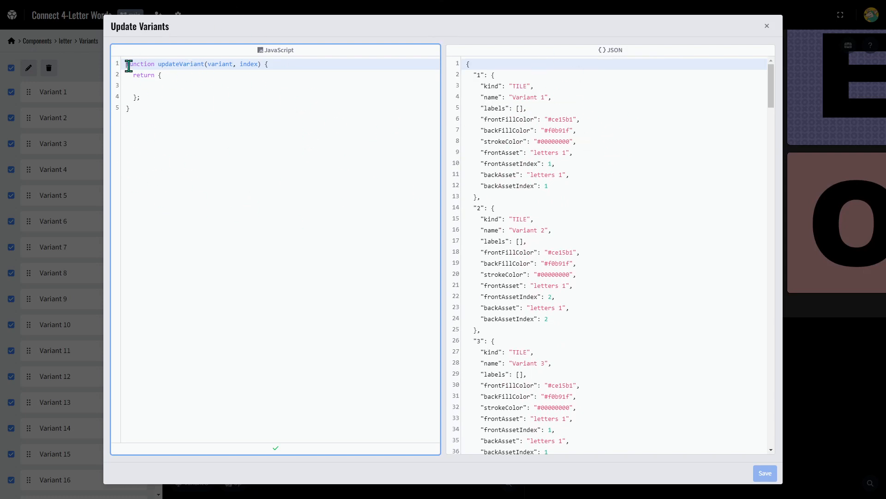
{"action": "left_click", "coordinate": [160, 84]}
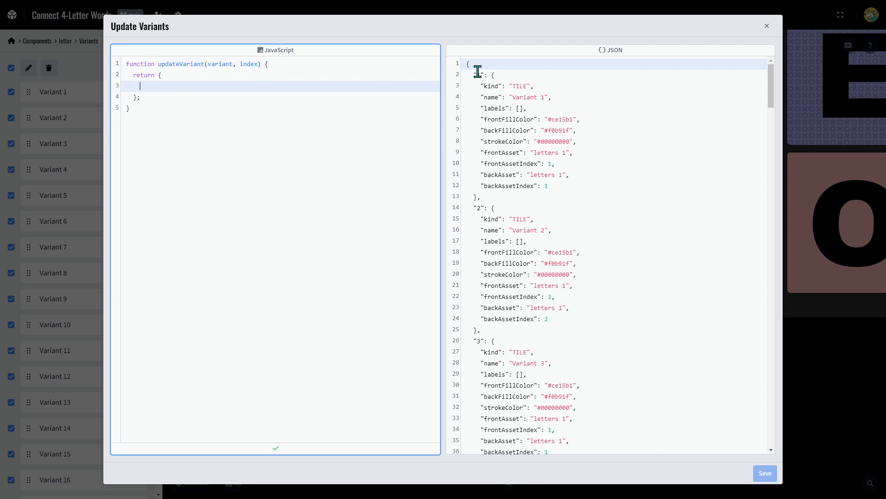
{"action": "left_click_drag", "start_coordinate": [474, 75], "coordinate": [599, 187]}
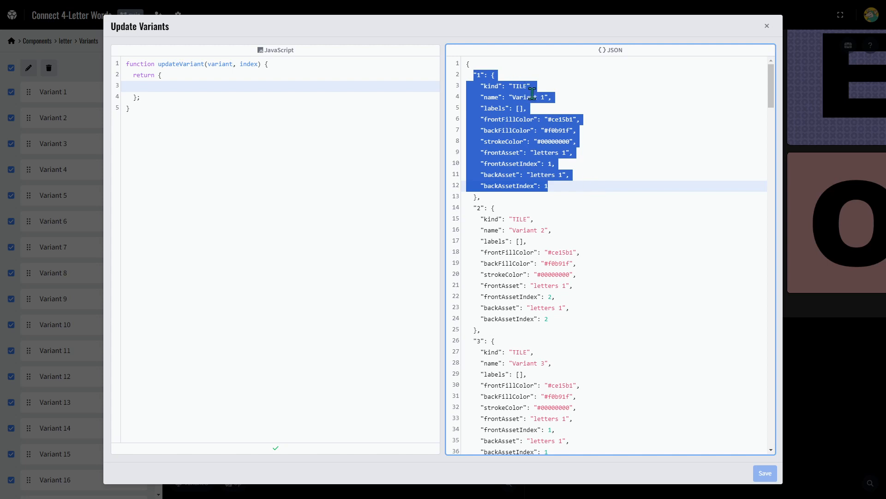
{"action": "left_click", "coordinate": [579, 186]}
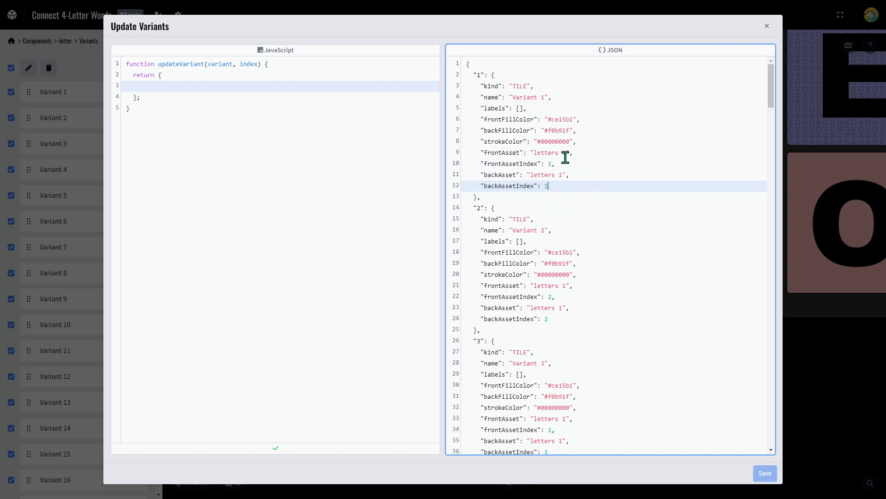
{"action": "left_click_drag", "start_coordinate": [485, 97], "coordinate": [581, 141]}
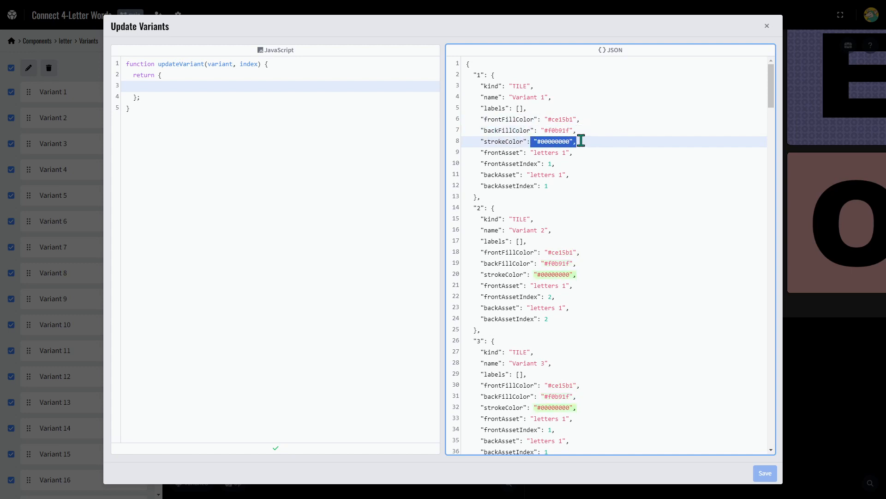
{"action": "left_click_drag", "start_coordinate": [531, 152], "coordinate": [586, 152]}
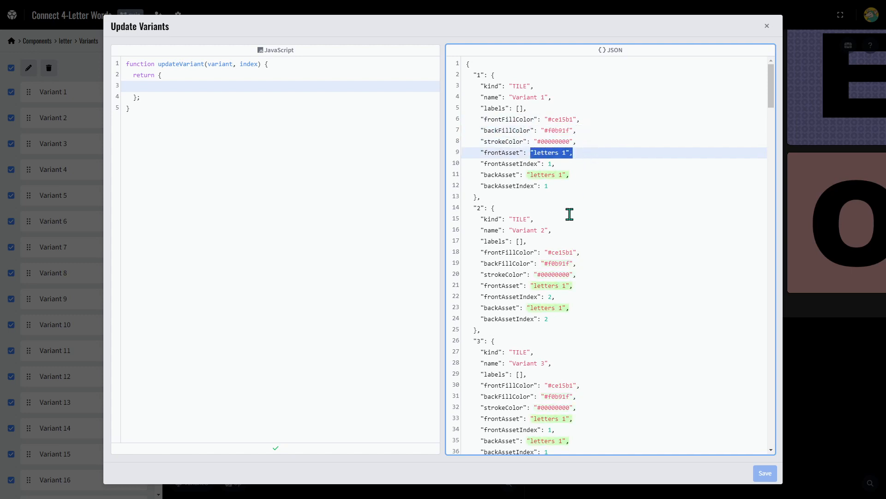
{"action": "left_click_drag", "start_coordinate": [510, 230], "coordinate": [550, 230]}
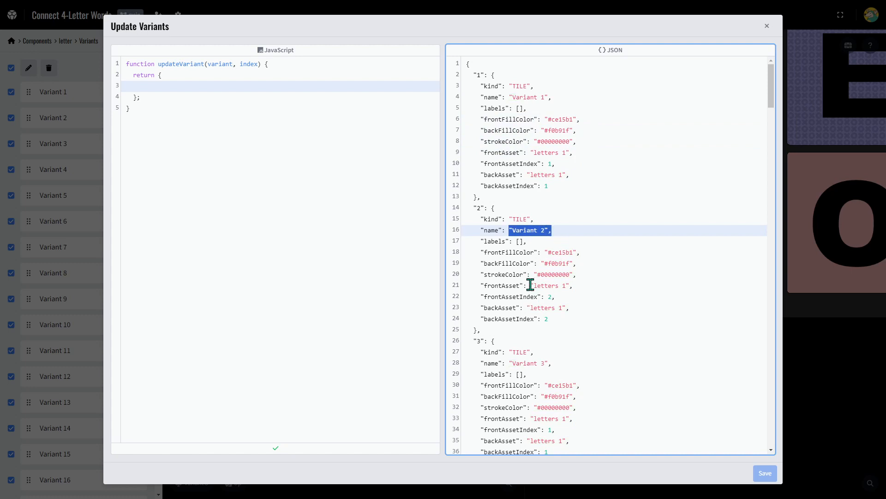
{"action": "left_click", "coordinate": [484, 297]}
{"action": "left_click_drag", "start_coordinate": [483, 298], "coordinate": [561, 300]}
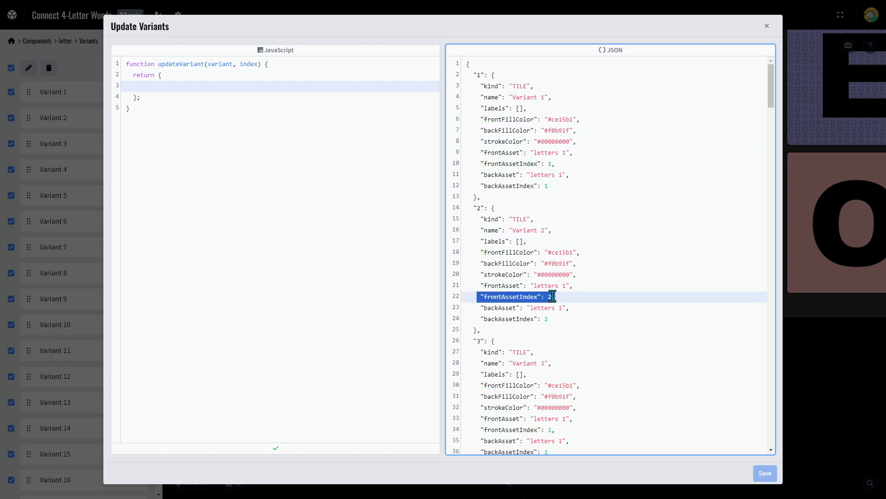
Step: Set both frontAssetIndex and backAssetIndex of Variant 3 to 3 directly in the JSON
{"action": "left_click_drag", "start_coordinate": [548, 163], "coordinate": [556, 164]}
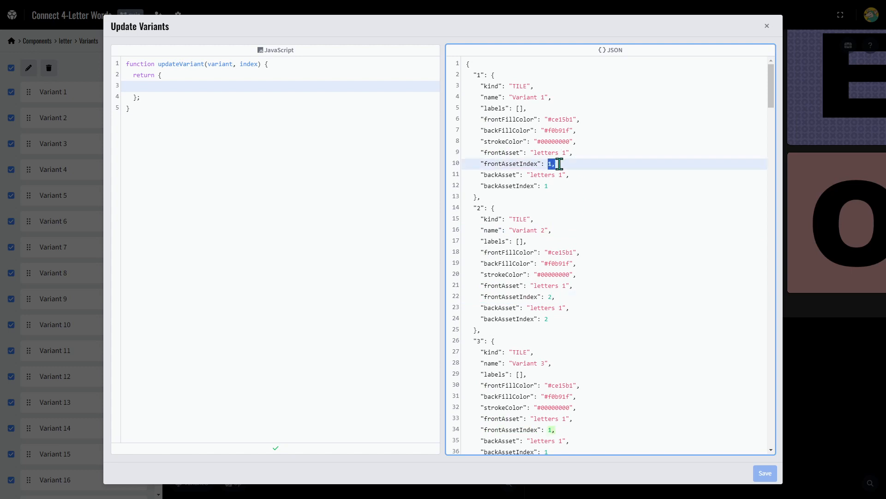
{"action": "left_click_drag", "start_coordinate": [546, 429], "coordinate": [564, 430]}
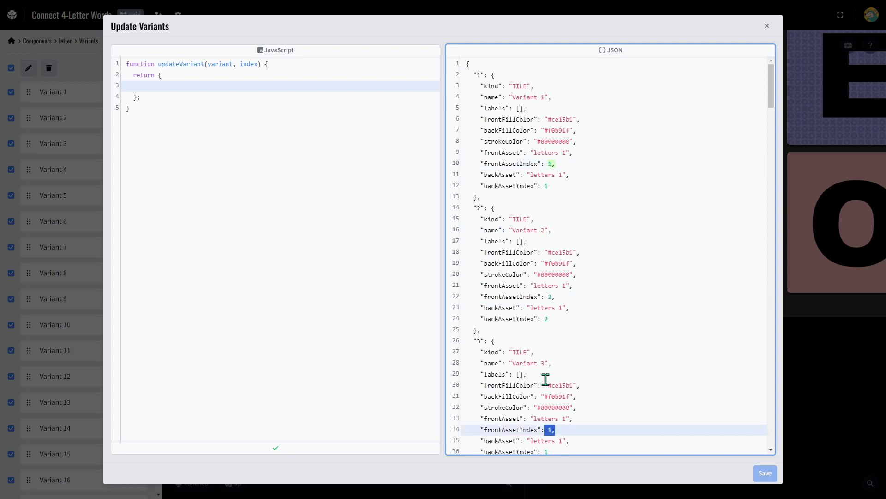
{"action": "scroll", "coordinate": [596, 292], "scroll_direction": "down", "scroll_amount": 4}
{"action": "left_click", "coordinate": [550, 245]}
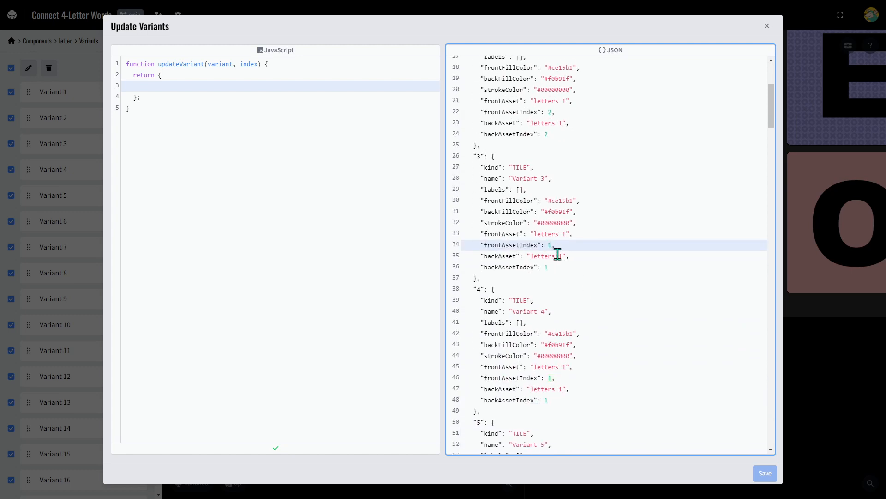
{"action": "type", "text": "3"}
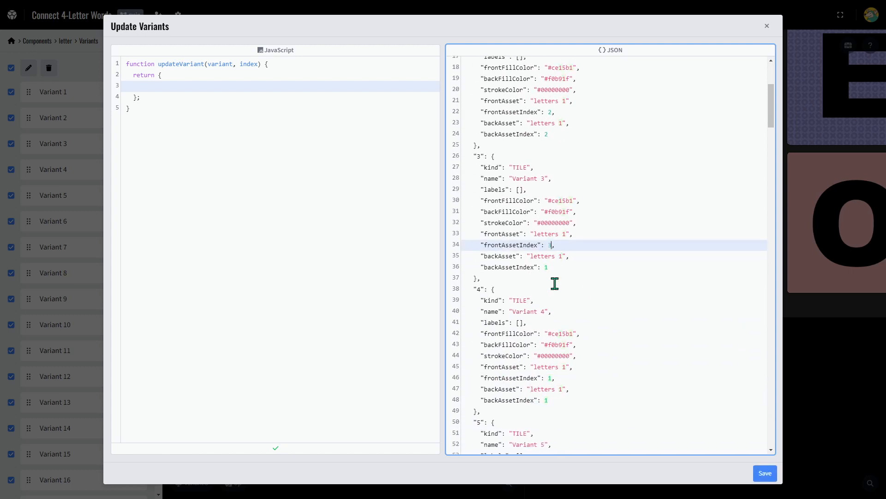
{"action": "double_click", "coordinate": [549, 268]}
{"action": "type", "text": "3"}
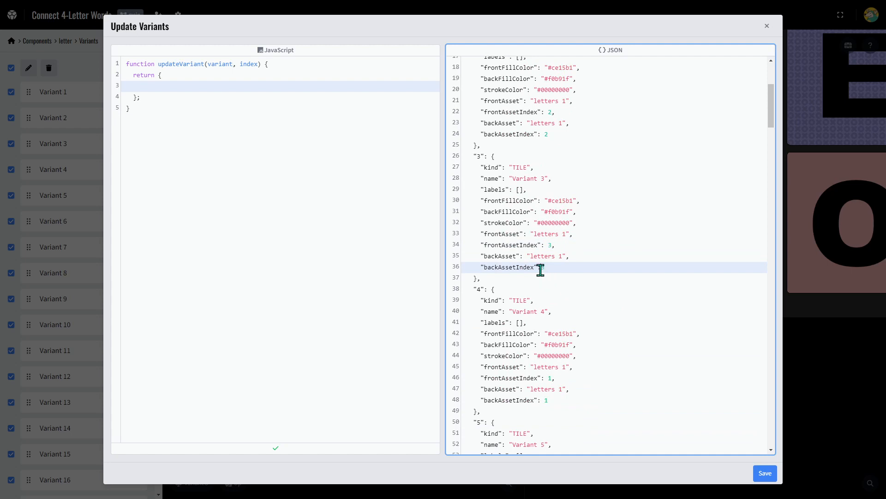
{"action": "left_click", "coordinate": [541, 268]}
{"action": "type", "text": ":"}
{"action": "scroll", "coordinate": [569, 240], "scroll_direction": "up", "scroll_amount": 4}
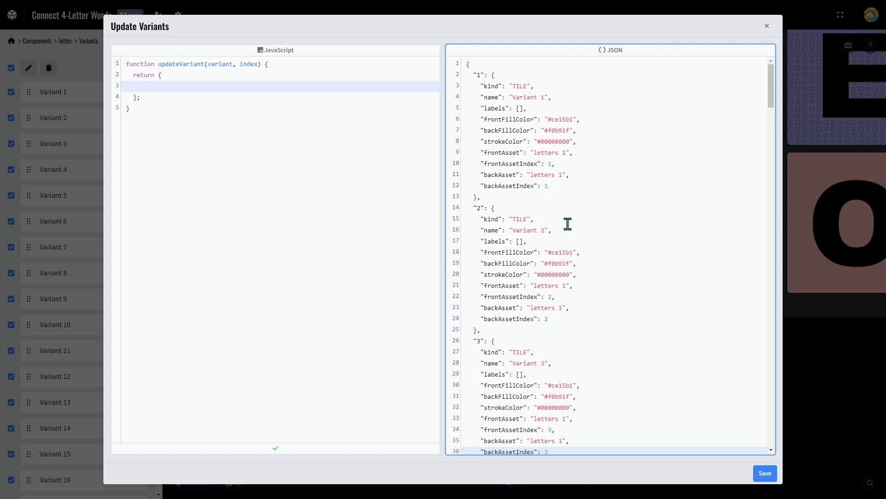
Step: Make the update function return the frontAssetIndex property with the value index, and save the update to all variants
{"action": "left_click_drag", "start_coordinate": [486, 166], "coordinate": [560, 159]}
{"action": "key", "text": "ctrl+c"}
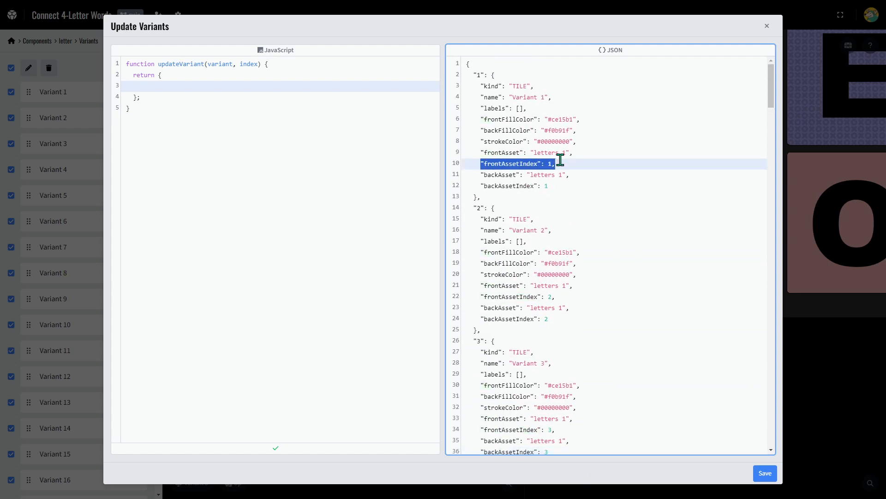
{"action": "left_click", "coordinate": [140, 86]}
{"action": "key", "text": "ctrl+v"}
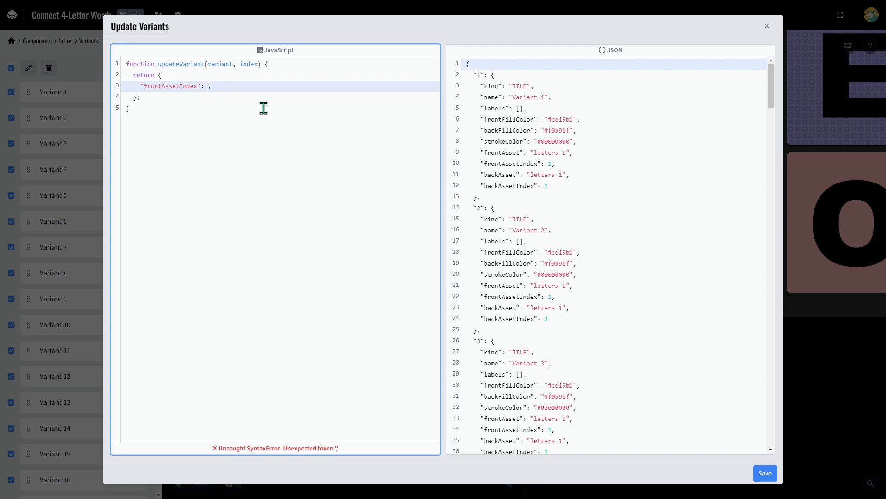
{"action": "type", "text": "x"}
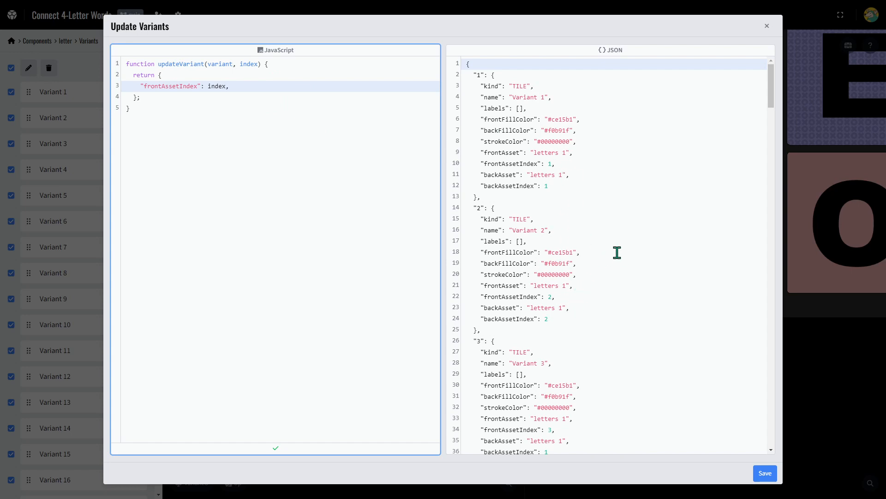
{"action": "left_click", "coordinate": [765, 473]}
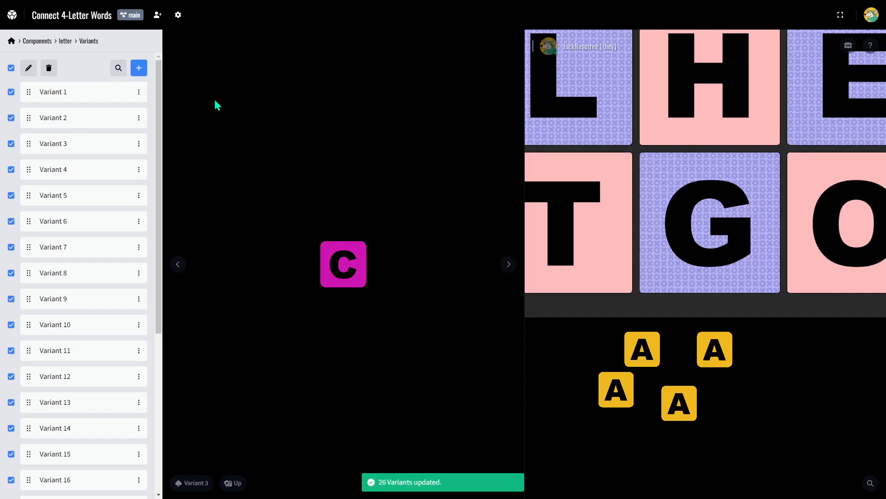
Step: Step through the variant previews to check the front letters, and view the down face of Variant 6
{"action": "left_click", "coordinate": [179, 265]}
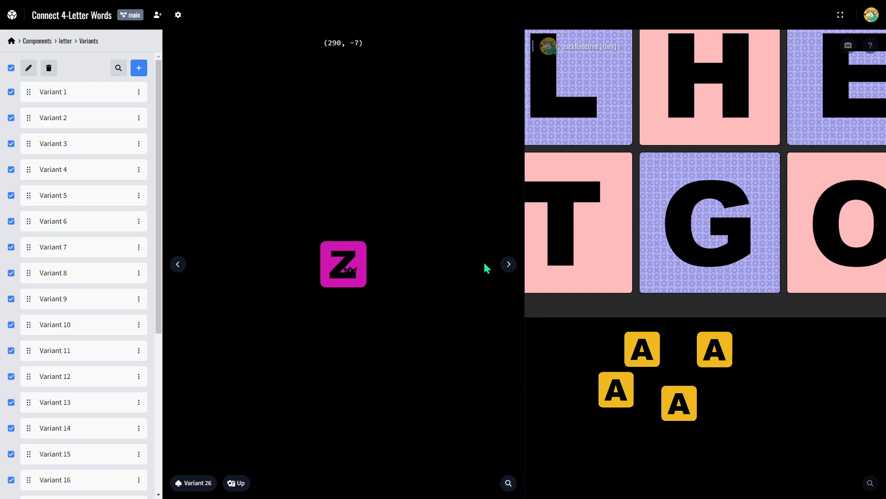
{"action": "left_click", "coordinate": [508, 268]}
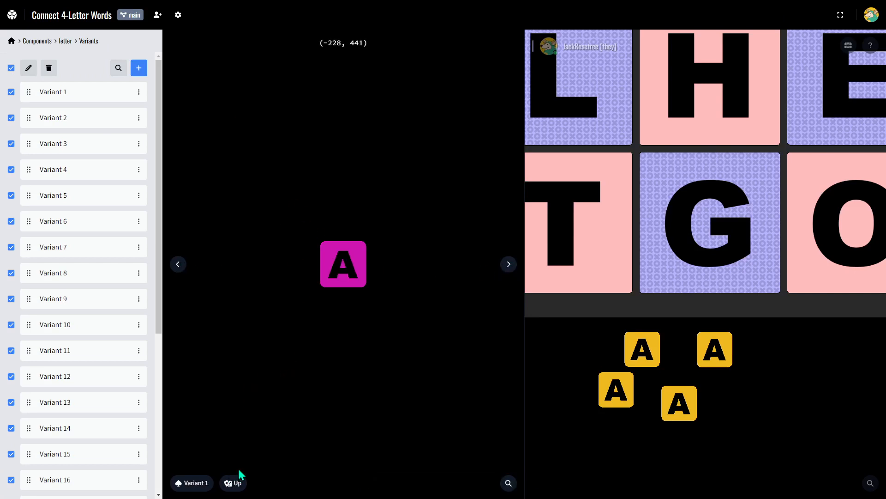
{"action": "left_click", "coordinate": [508, 267]}
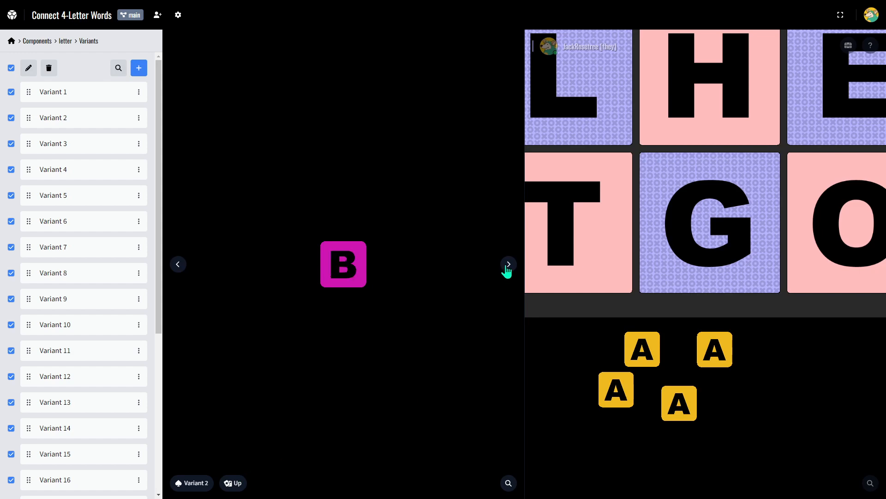
{"action": "left_click", "coordinate": [507, 266]}
{"action": "left_click", "coordinate": [507, 267]}
{"action": "left_click", "coordinate": [508, 267]}
{"action": "left_click", "coordinate": [507, 267]}
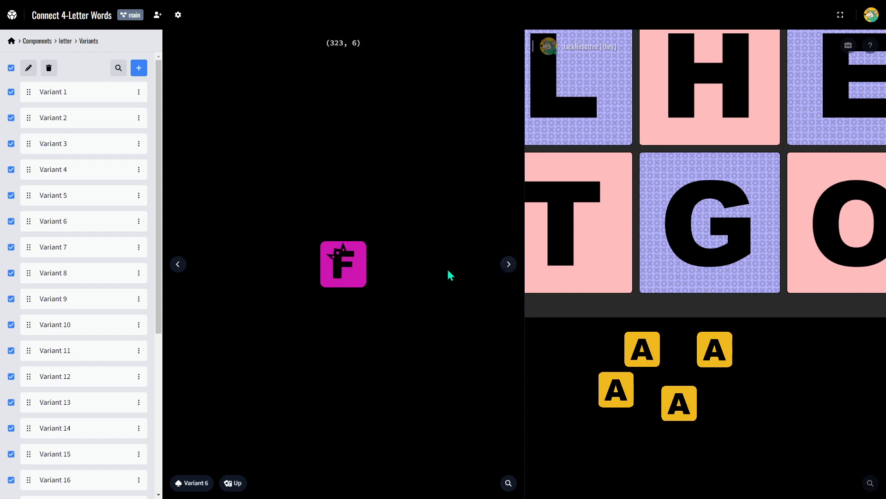
{"action": "left_click", "coordinate": [233, 483]}
{"action": "left_click", "coordinate": [246, 461]}
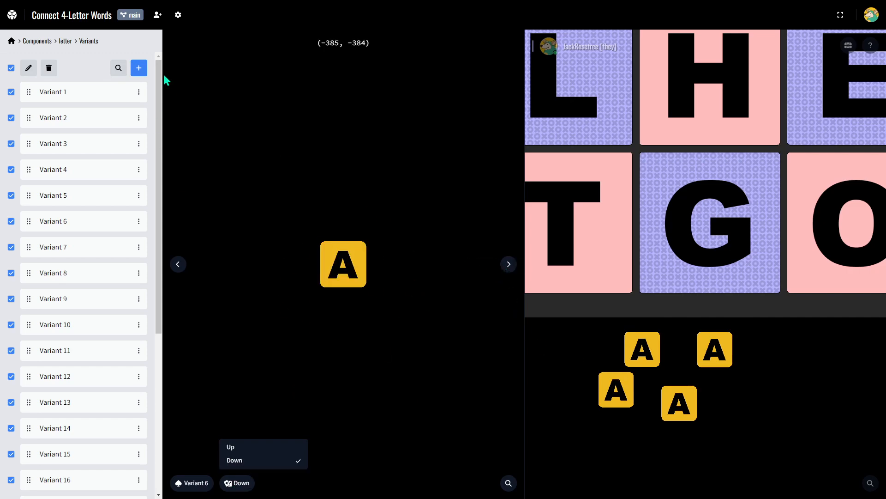
Step: Reopen the bulk variant editor and copy Variant 1's backAsset and backAssetIndex lines into the update function's return object
{"action": "left_click", "coordinate": [29, 68]}
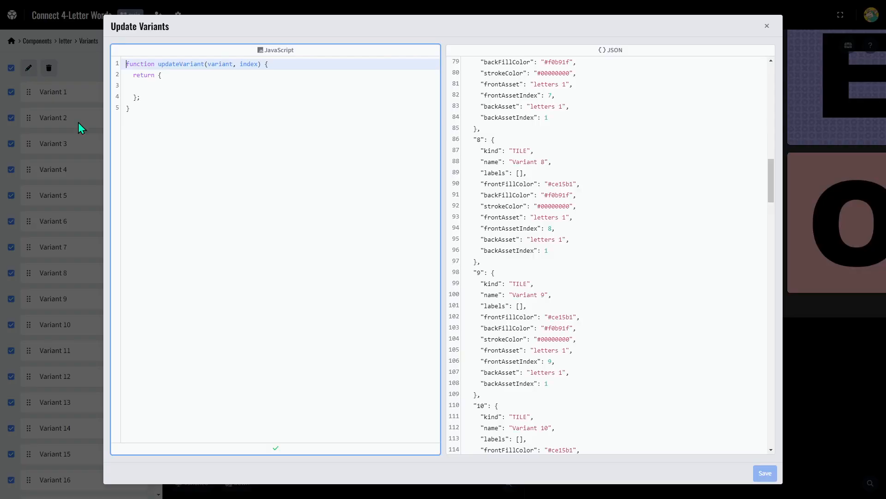
{"action": "scroll", "coordinate": [560, 130], "scroll_direction": "up", "scroll_amount": 5}
{"action": "scroll", "coordinate": [560, 137], "scroll_direction": "up", "scroll_amount": 3}
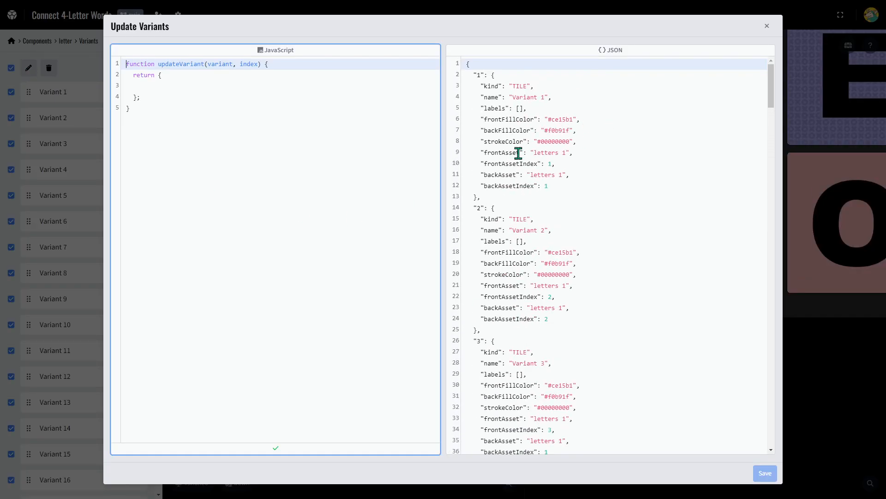
{"action": "left_click_drag", "start_coordinate": [481, 174], "coordinate": [579, 185]}
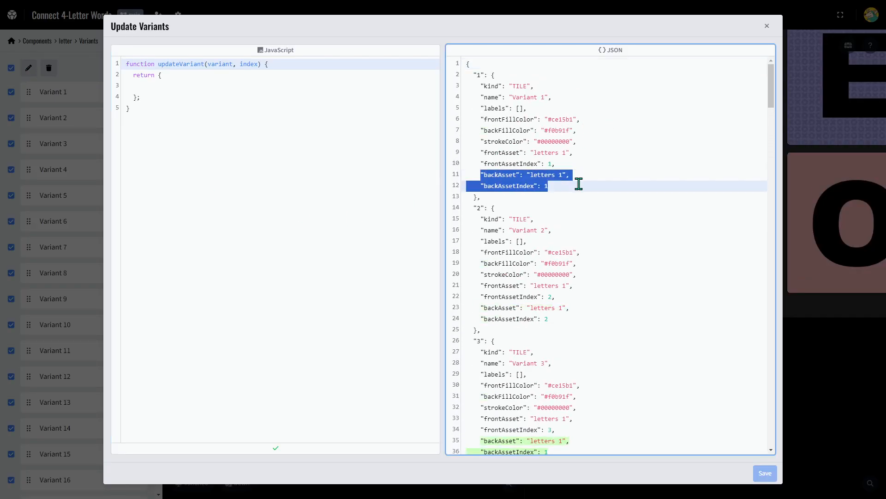
{"action": "key", "text": "ctrl+c"}
{"action": "left_click", "coordinate": [165, 86]}
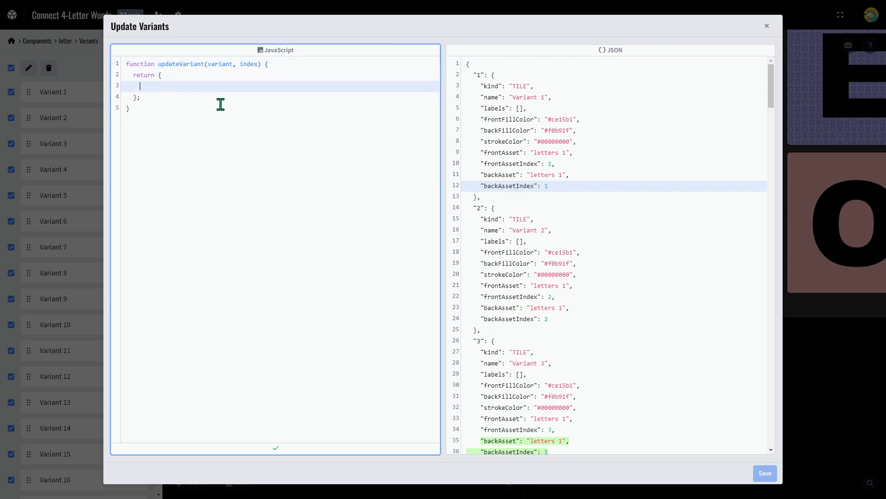
{"action": "key", "text": "ctrl+v"}
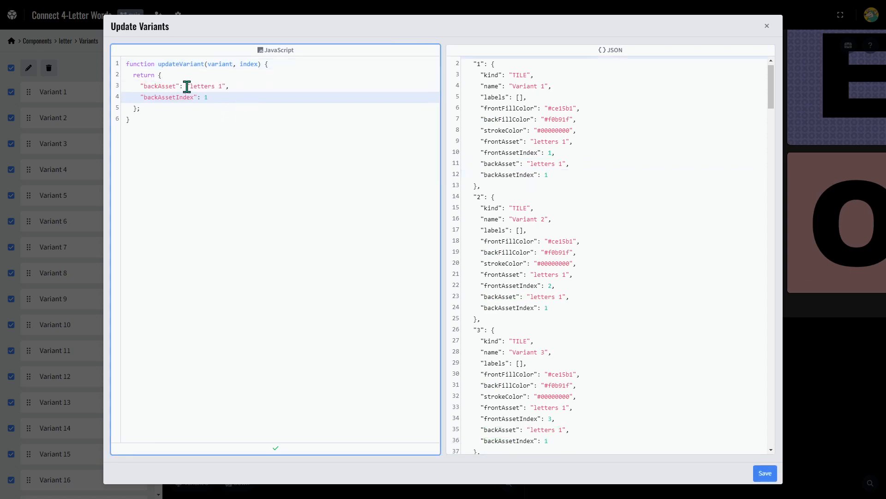
Step: Change the returned backAssetIndex value to index, keeping backAsset as "letters 1", and save the update to all variants
{"action": "left_click_drag", "start_coordinate": [191, 87], "coordinate": [219, 87]}
{"action": "left_click", "coordinate": [212, 87]}
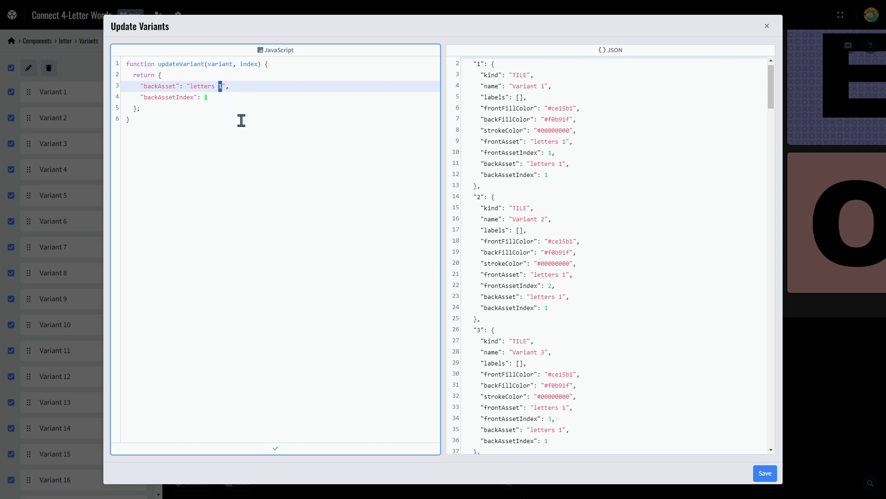
{"action": "left_click", "coordinate": [218, 99]}
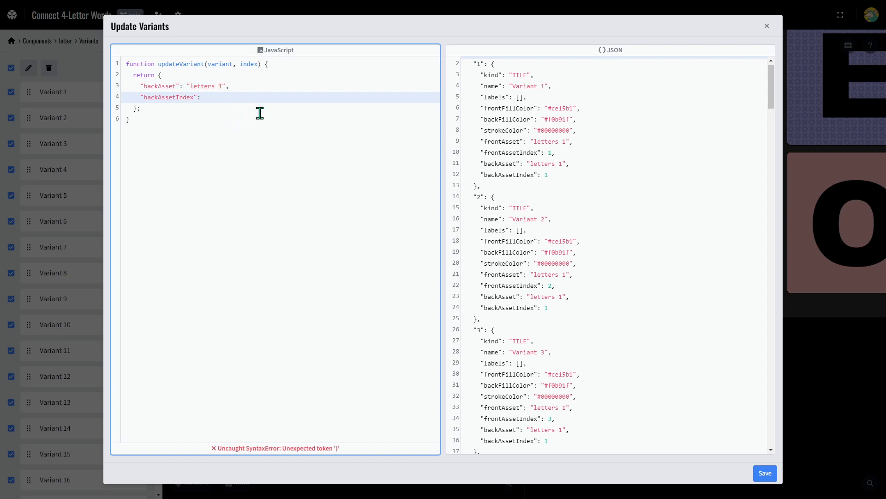
{"action": "type", "text": "index"}
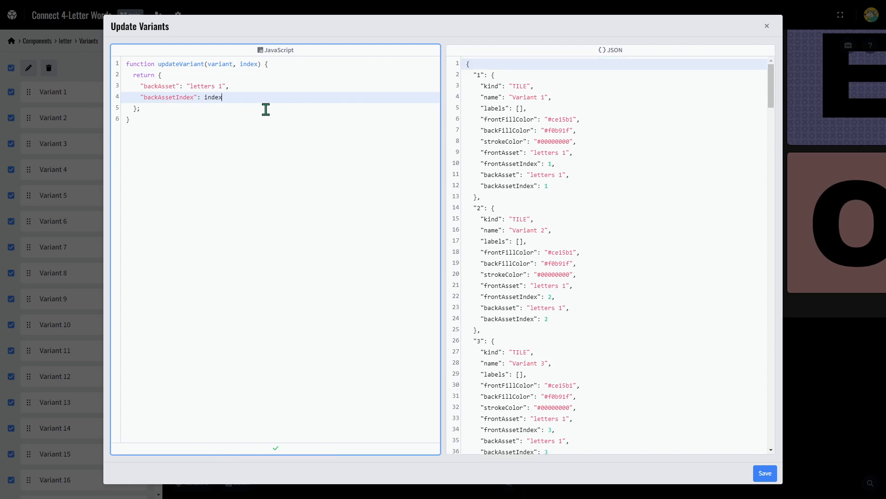
{"action": "left_click", "coordinate": [773, 475]}
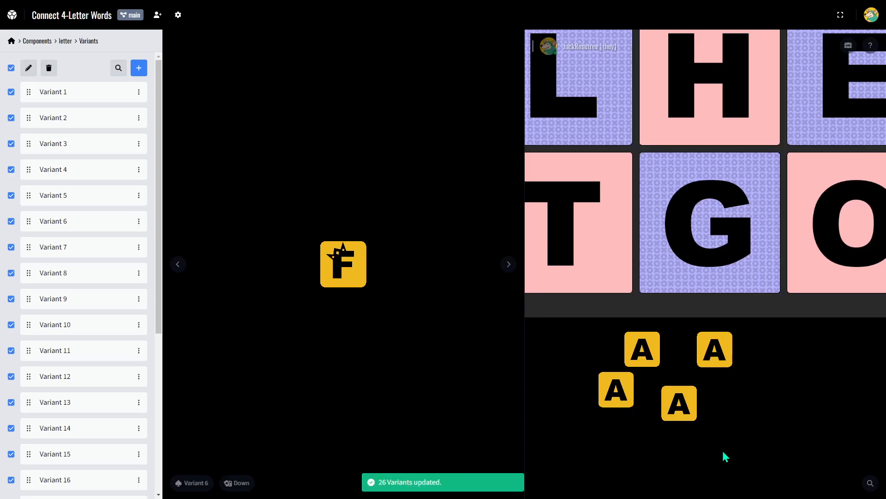
Step: Preview the down faces of Variants 5 and 7 to check that their back letters differ
{"action": "left_click", "coordinate": [178, 265]}
{"action": "left_click", "coordinate": [247, 488]}
{"action": "left_click", "coordinate": [245, 460]}
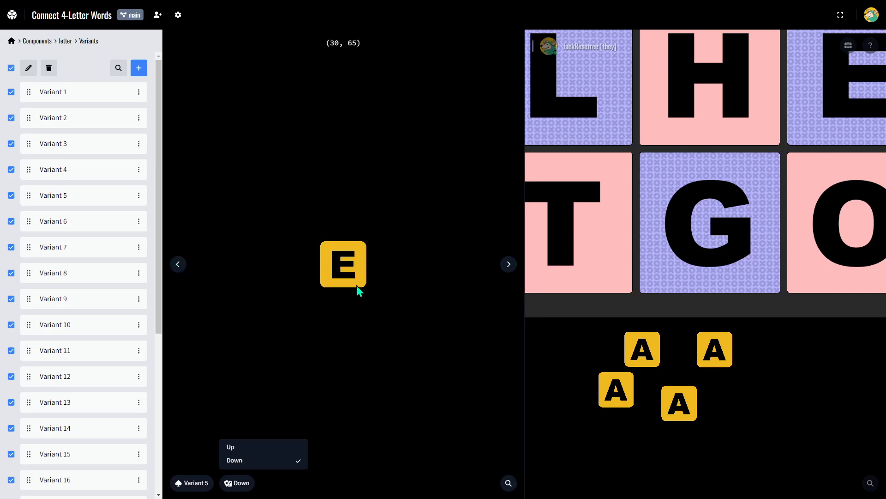
{"action": "left_click", "coordinate": [509, 264]}
{"action": "left_click", "coordinate": [509, 264]}
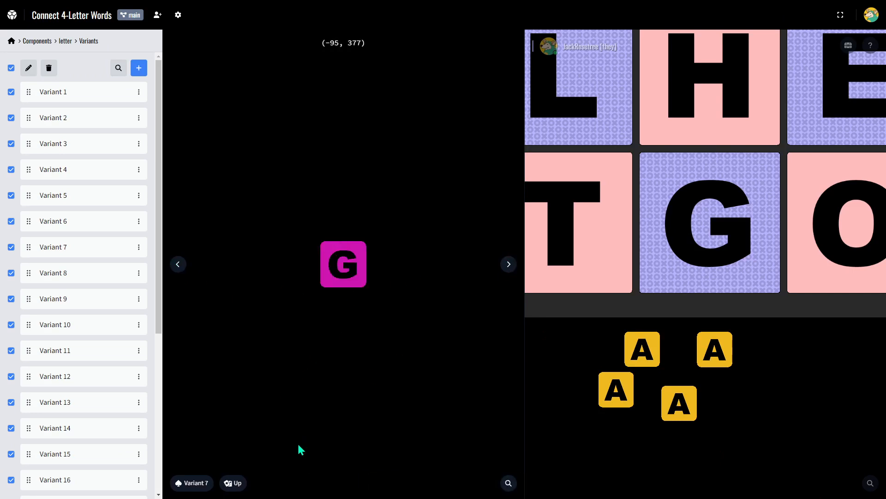
{"action": "left_click", "coordinate": [233, 482]}
{"action": "left_click", "coordinate": [235, 460]}
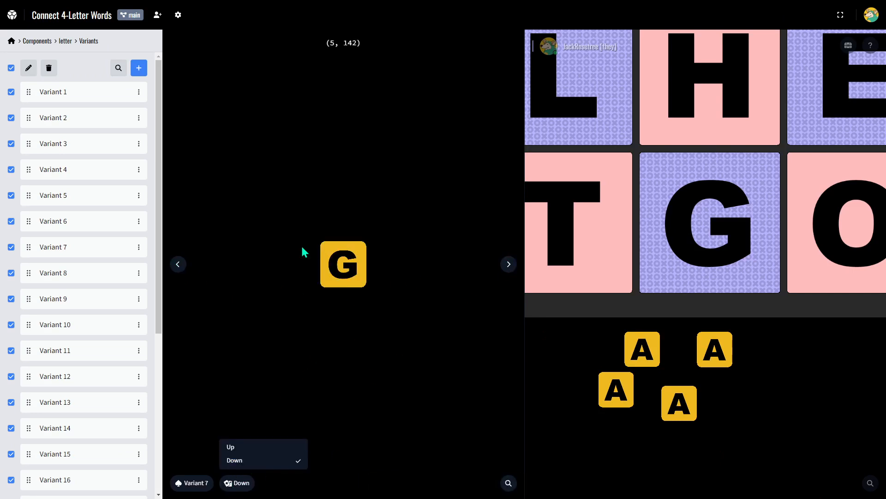
Step: Return to the project overview, open the chest, and delete the four A tiles below the board
{"action": "left_click", "coordinate": [11, 41]}
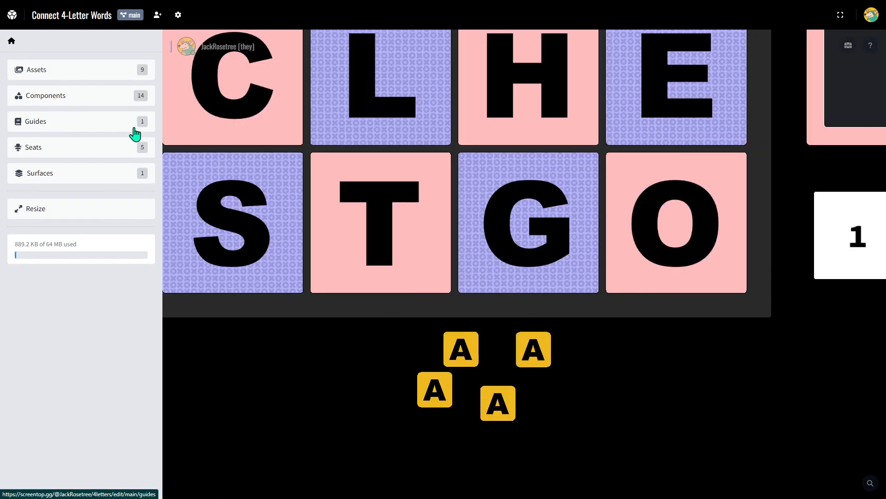
{"action": "left_click", "coordinate": [848, 47]}
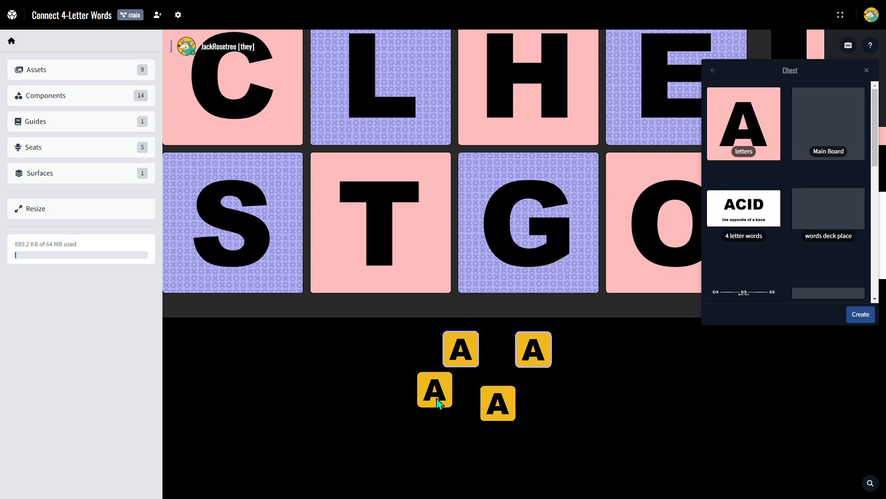
{"action": "key", "text": "Delete"}
Step: Review the letter component's variants in the chest, select all of them, and create them on the table
{"action": "scroll", "coordinate": [822, 191], "scroll_direction": "down", "scroll_amount": 6}
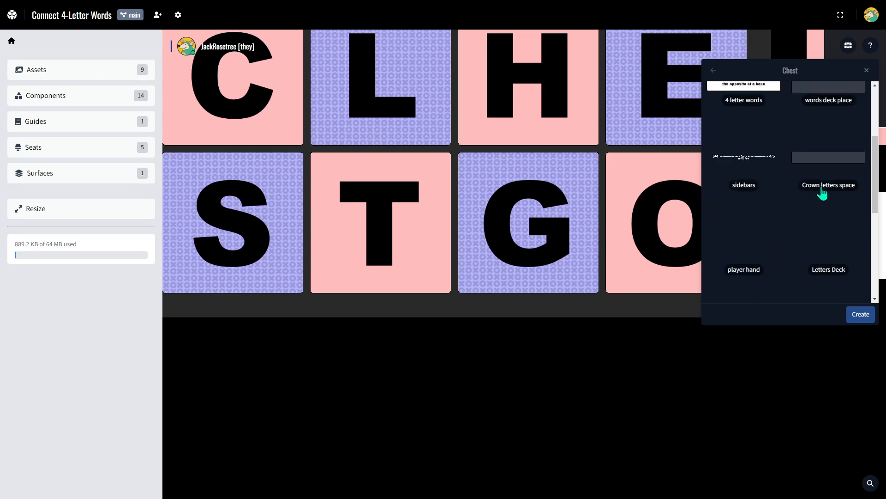
{"action": "left_click", "coordinate": [818, 268]}
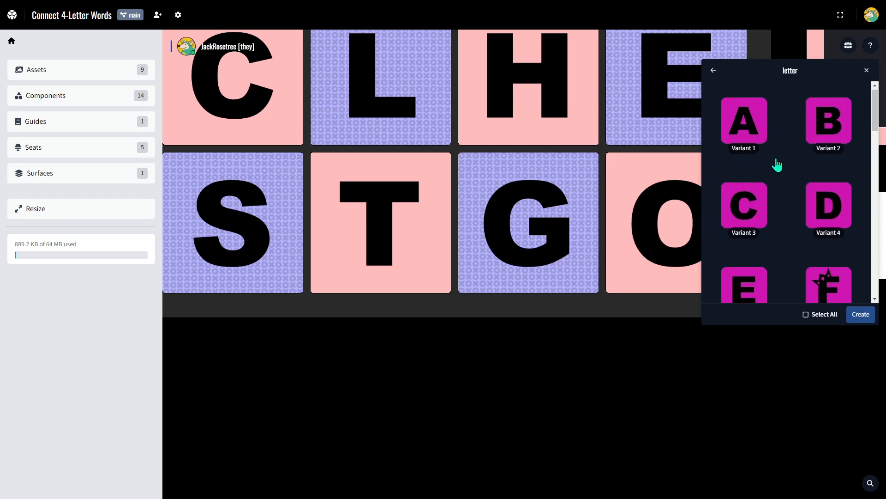
{"action": "scroll", "coordinate": [776, 171], "scroll_direction": "down", "scroll_amount": 5}
{"action": "scroll", "coordinate": [780, 186], "scroll_direction": "down", "scroll_amount": 15}
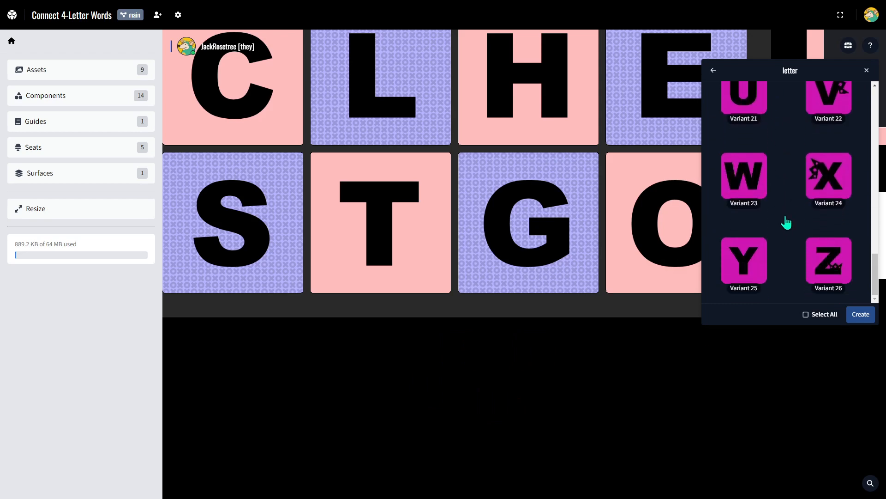
{"action": "scroll", "coordinate": [790, 206], "scroll_direction": "up", "scroll_amount": 20}
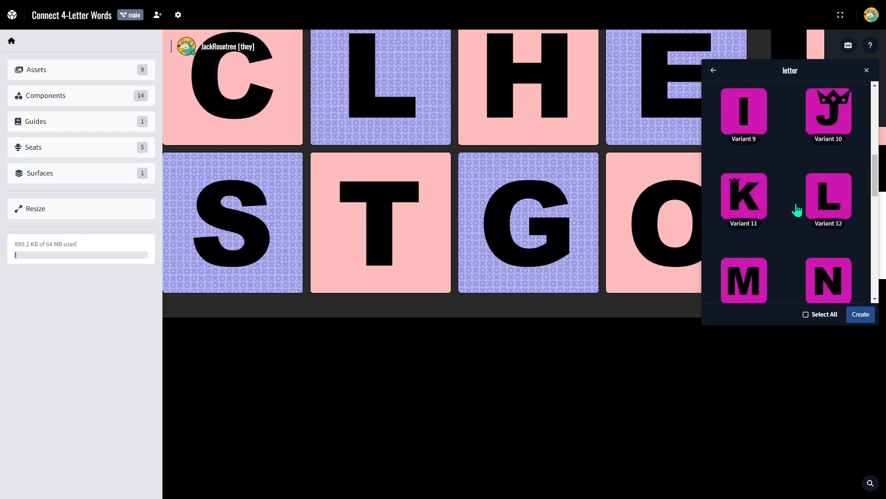
{"action": "scroll", "coordinate": [795, 211], "scroll_direction": "up", "scroll_amount": 2}
{"action": "left_click", "coordinate": [825, 316]}
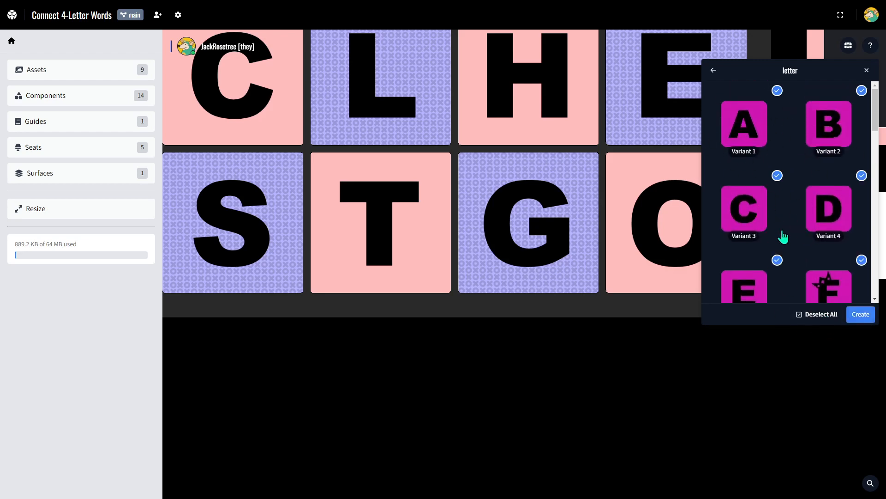
{"action": "left_click", "coordinate": [862, 314]}
Step: Move the new letter tiles to the empty area below the board and spread the top tiles out from the stack
{"action": "left_click_drag", "start_coordinate": [533, 259], "coordinate": [553, 382]}
{"action": "left_click_drag", "start_coordinate": [476, 382], "coordinate": [450, 337]}
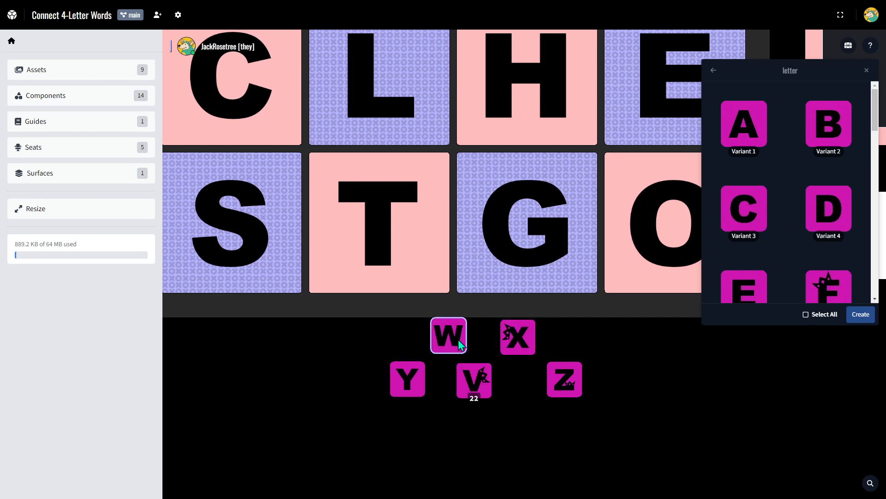
Step: Gather the loose letter tiles below the board back into a single stack
{"action": "left_click_drag", "start_coordinate": [408, 378], "coordinate": [480, 376]}
{"action": "left_click_drag", "start_coordinate": [449, 335], "coordinate": [476, 379]}
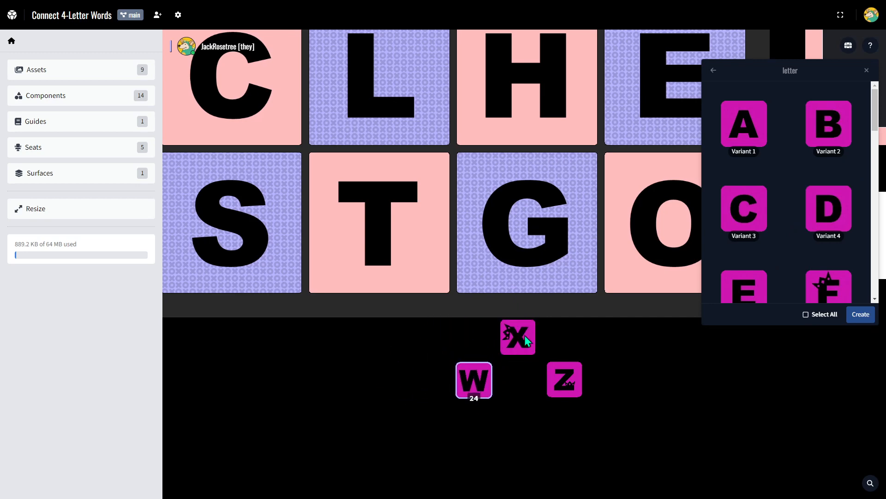
{"action": "left_click_drag", "start_coordinate": [524, 335], "coordinate": [479, 376]}
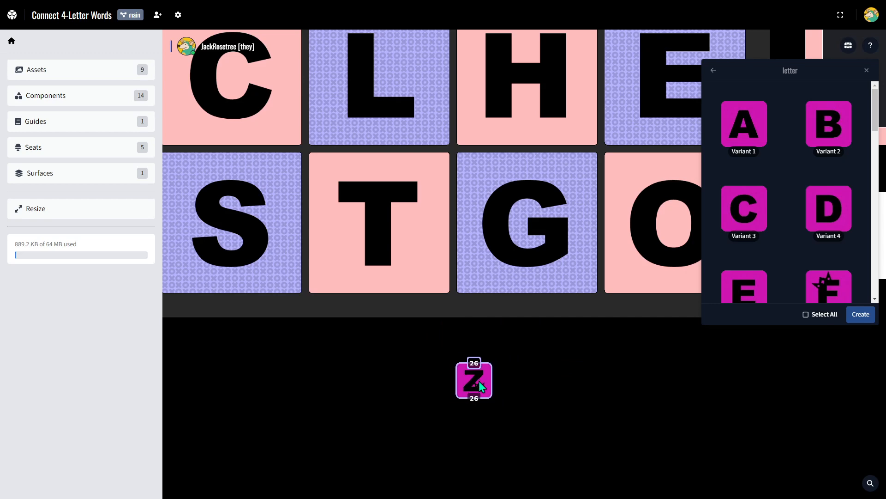
Step: Spread several letter tiles out from the stack, and flip all of the letter tiles over to their yellow backs
{"action": "left_click_drag", "start_coordinate": [480, 378], "coordinate": [381, 346]}
{"action": "left_click_drag", "start_coordinate": [462, 367], "coordinate": [503, 427]}
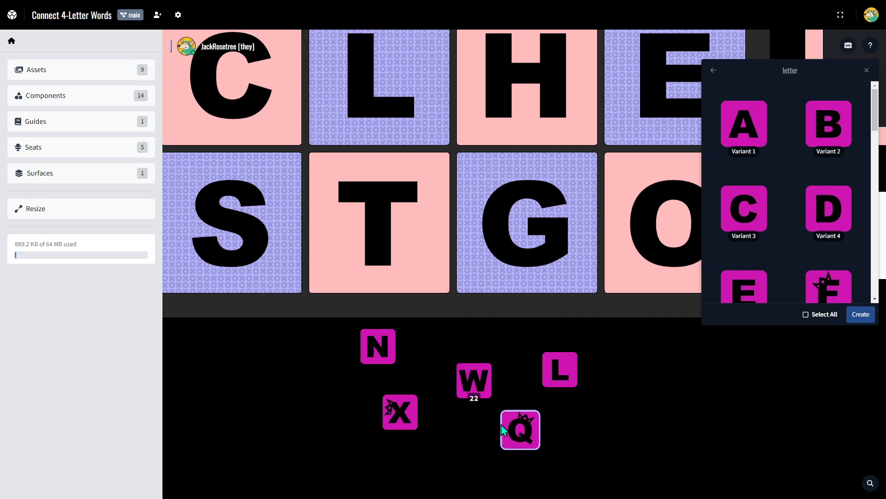
{"action": "key", "text": "ctrl+a"}
{"action": "key", "text": "f"}
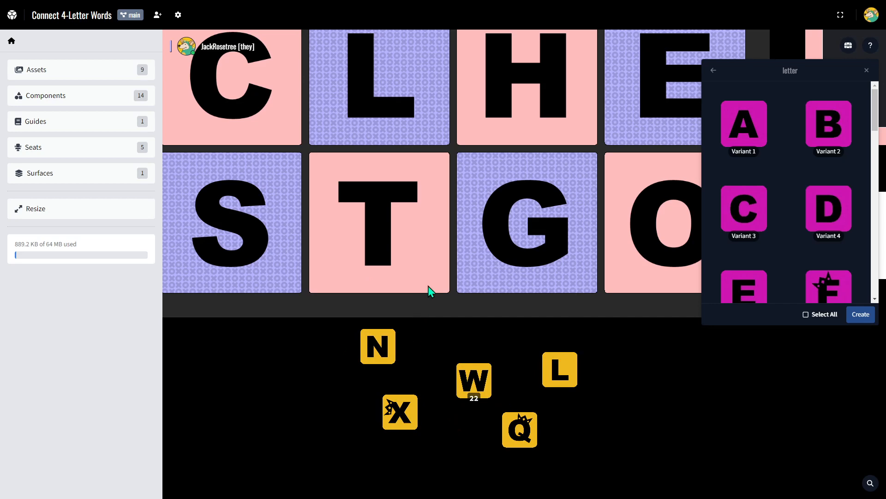
Step: Set both the front and back asset index of the letter component's Variant 9 to 8, the letter H, and save the variant
{"action": "left_click", "coordinate": [115, 96]}
{"action": "left_click", "coordinate": [74, 432]}
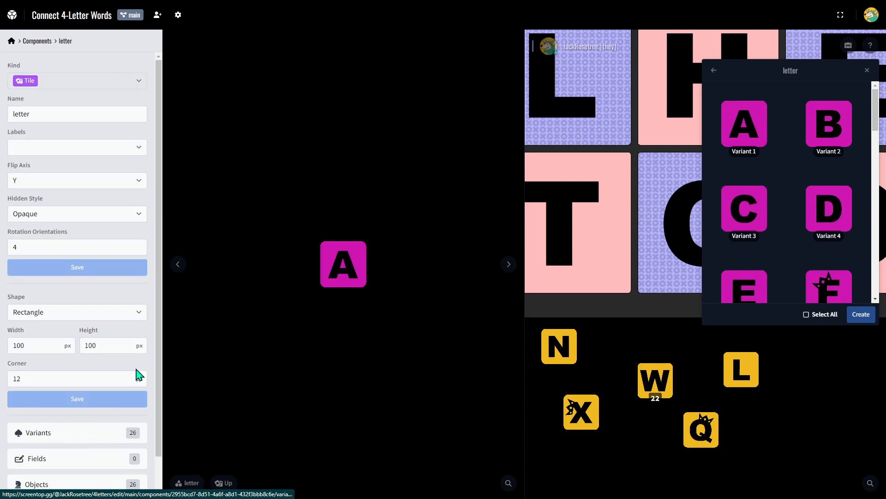
{"action": "scroll", "coordinate": [60, 277], "scroll_direction": "down", "scroll_amount": 2}
{"action": "left_click", "coordinate": [39, 396]}
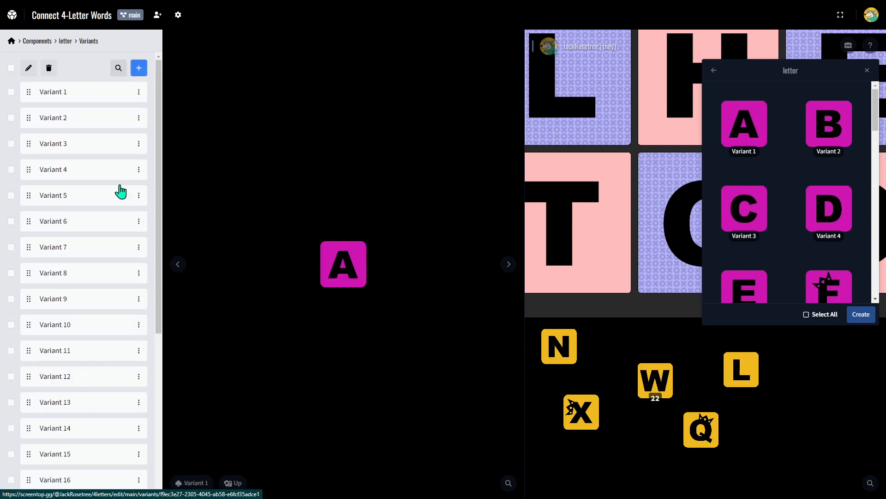
{"action": "left_click", "coordinate": [71, 298]}
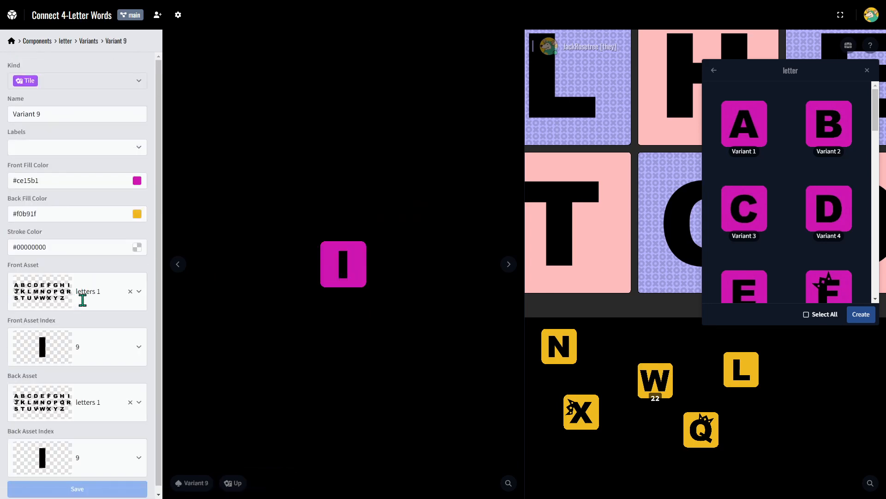
{"action": "scroll", "coordinate": [75, 131], "scroll_direction": "down", "scroll_amount": 1}
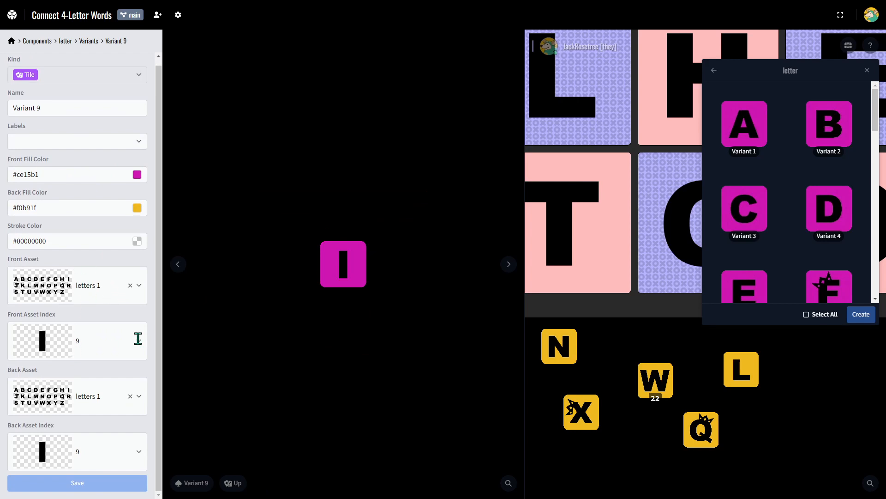
{"action": "left_click", "coordinate": [81, 340]}
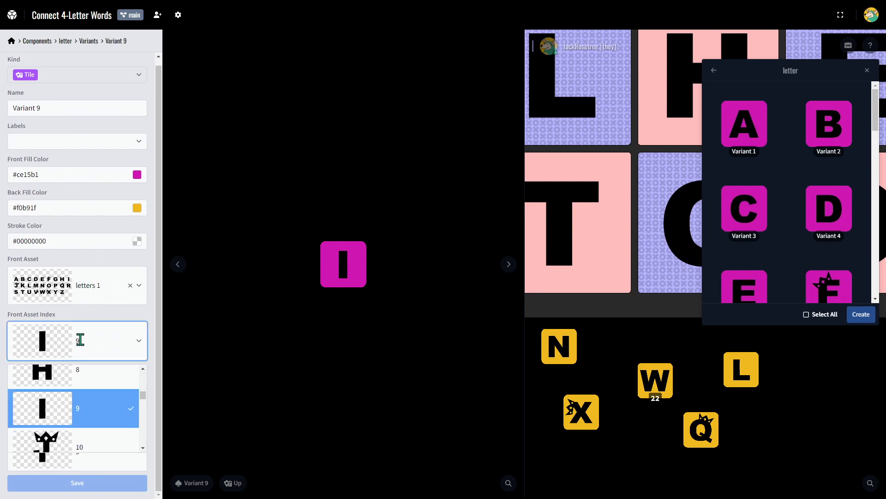
{"action": "left_click", "coordinate": [81, 374]}
{"action": "left_click", "coordinate": [84, 446]}
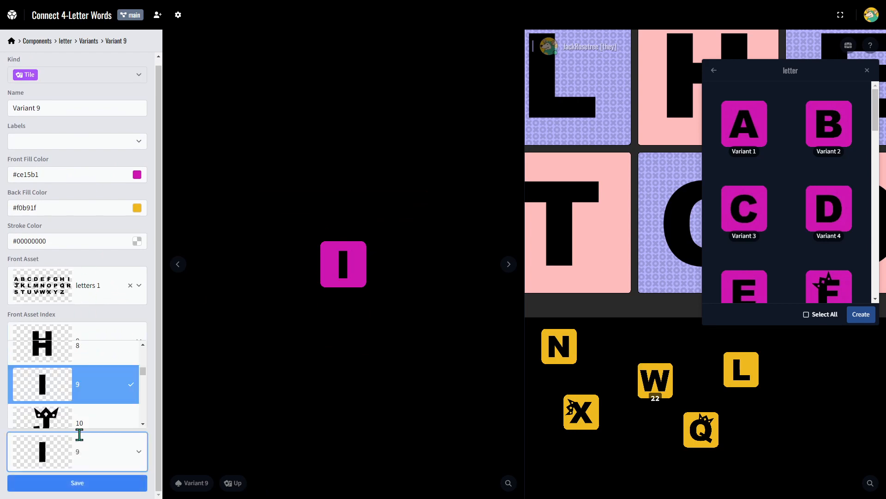
{"action": "left_click", "coordinate": [88, 353]}
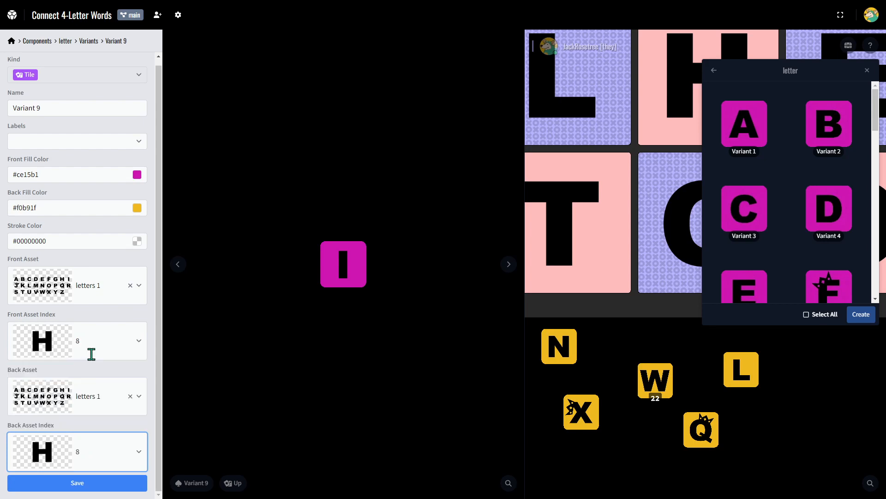
{"action": "left_click", "coordinate": [95, 485]}
Step: Return to the project overview, spread more letter tiles out from the stack, and set the two H tiles apart from the others
{"action": "left_click_drag", "start_coordinate": [655, 356], "coordinate": [652, 243]}
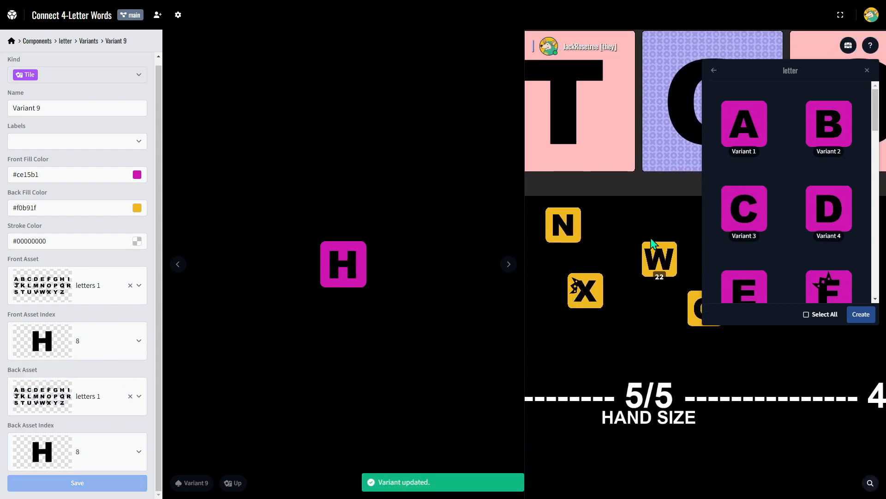
{"action": "left_click", "coordinate": [11, 41]}
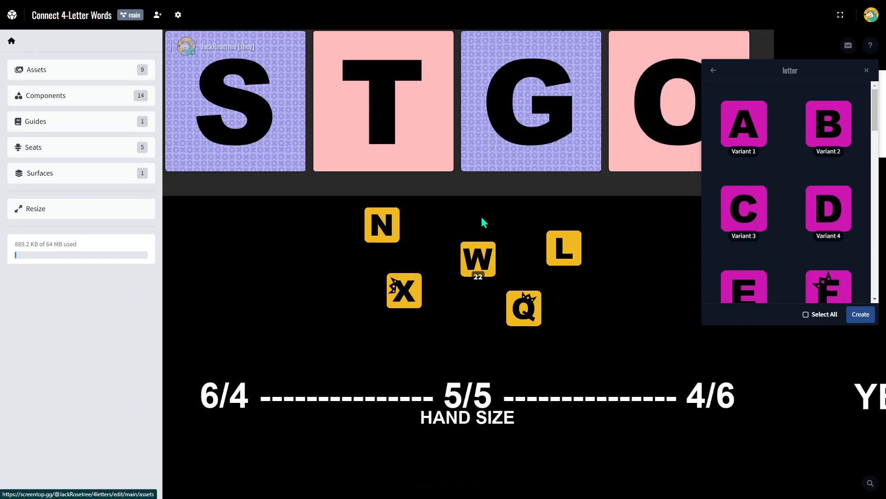
{"action": "left_click_drag", "start_coordinate": [478, 258], "coordinate": [275, 288]}
{"action": "left_click_drag", "start_coordinate": [478, 259], "coordinate": [356, 257]}
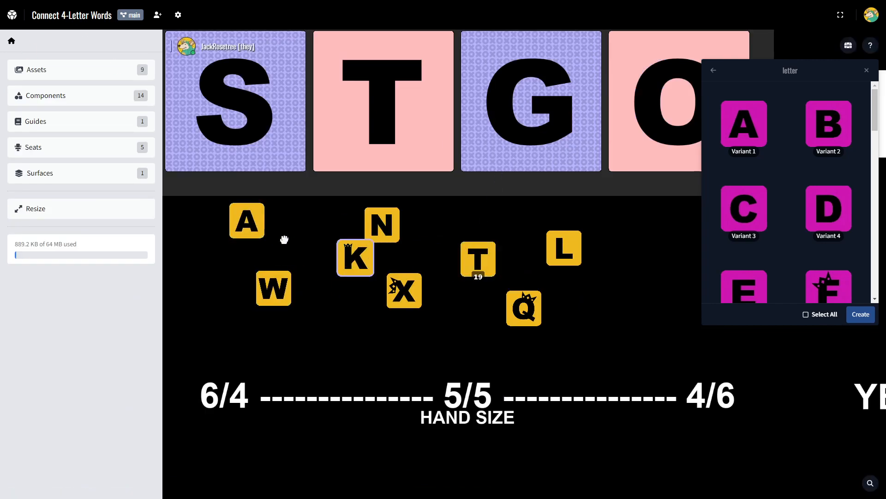
{"action": "left_click_drag", "start_coordinate": [285, 239], "coordinate": [277, 251]}
{"action": "left_click_drag", "start_coordinate": [479, 259], "coordinate": [306, 246]}
{"action": "left_click_drag", "start_coordinate": [478, 258], "coordinate": [331, 332]}
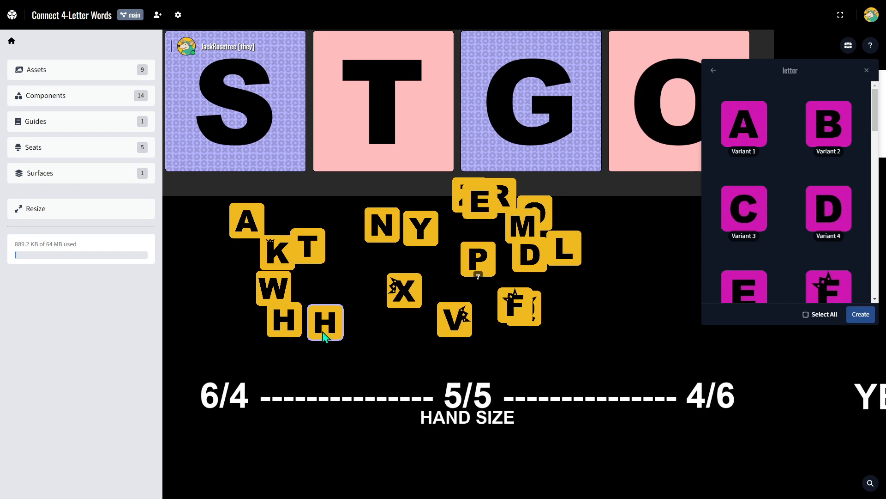
{"action": "left_click_drag", "start_coordinate": [298, 306], "coordinate": [356, 288]}
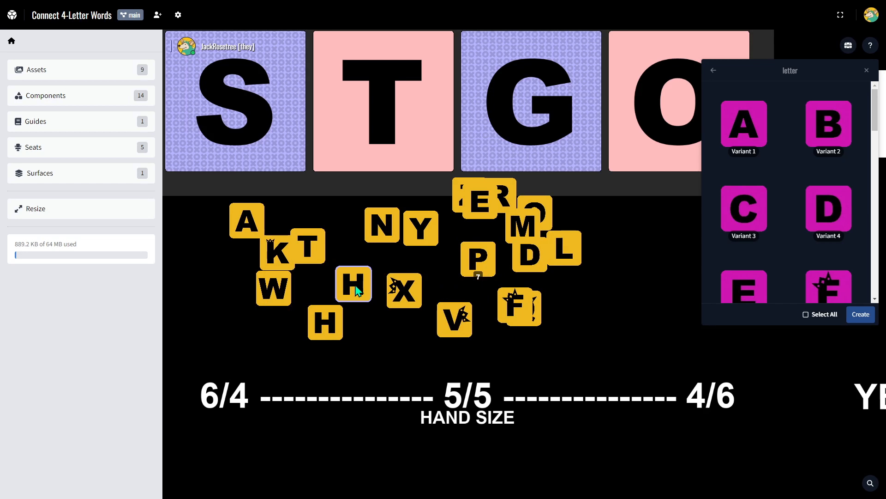